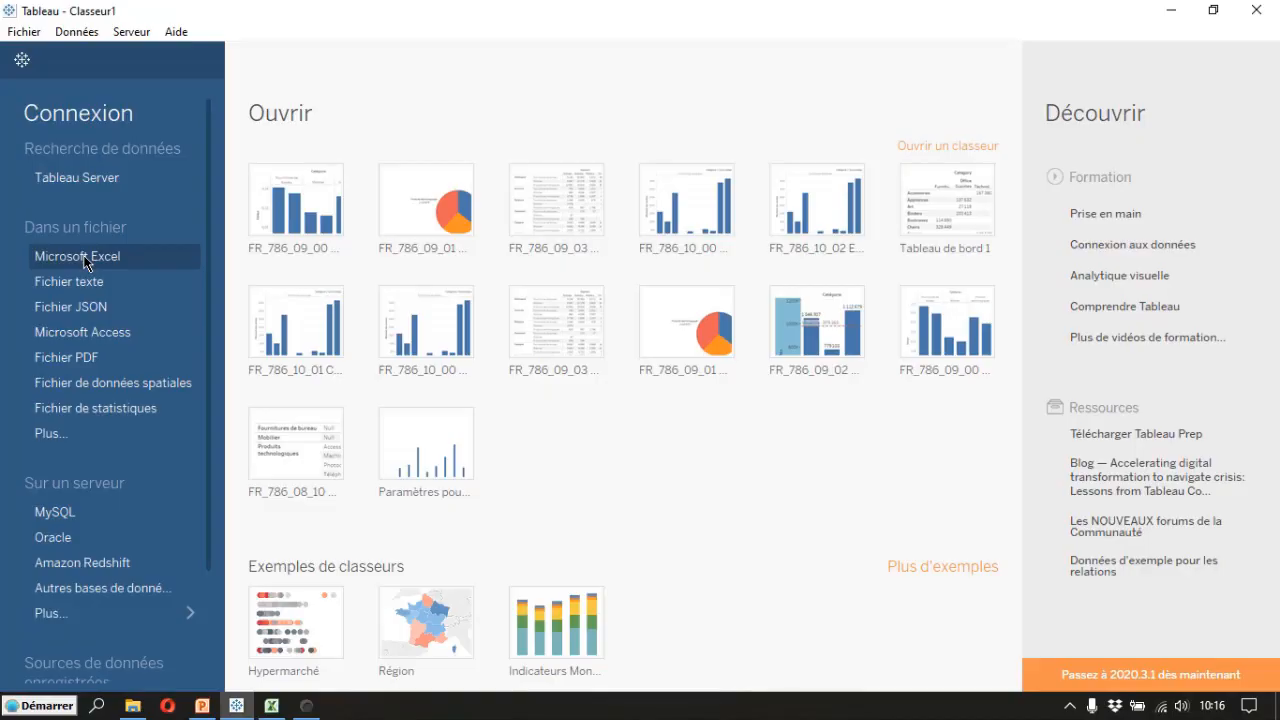
Step: Connect to the Excel file Exemple - Hypermarché.xls and add its Achats sheet to the data source
click(85, 258)
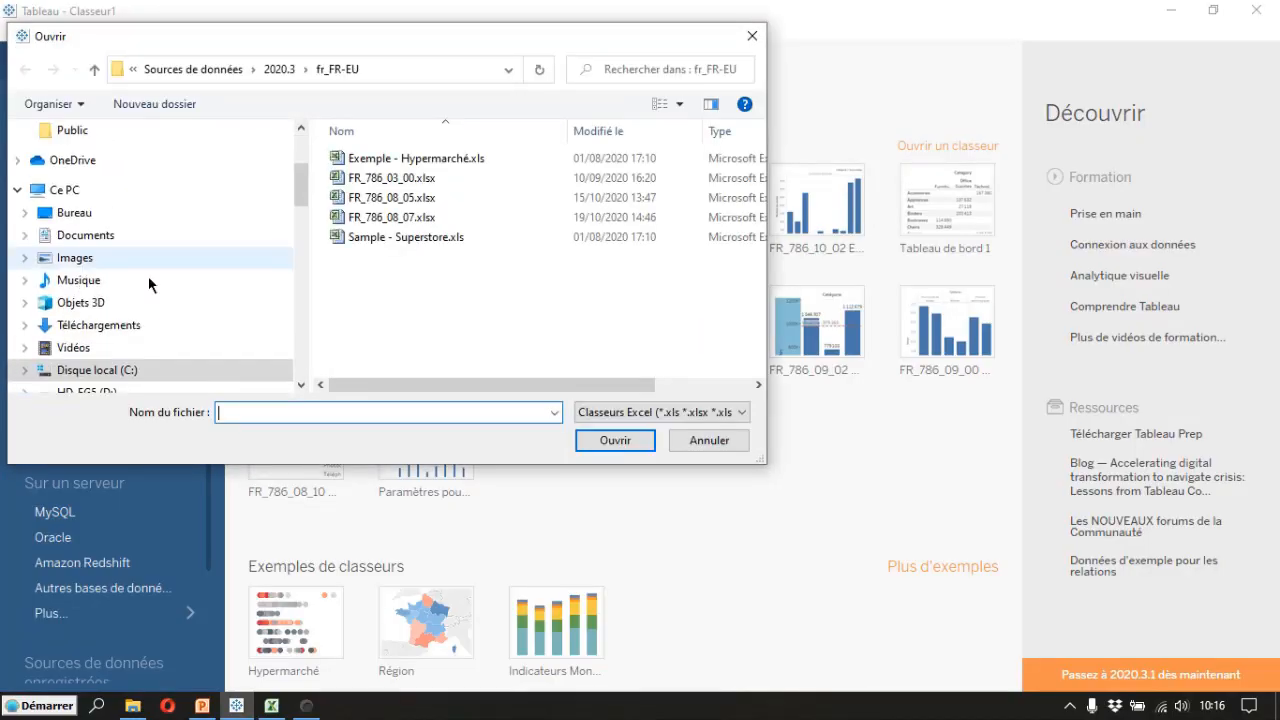
click(383, 160)
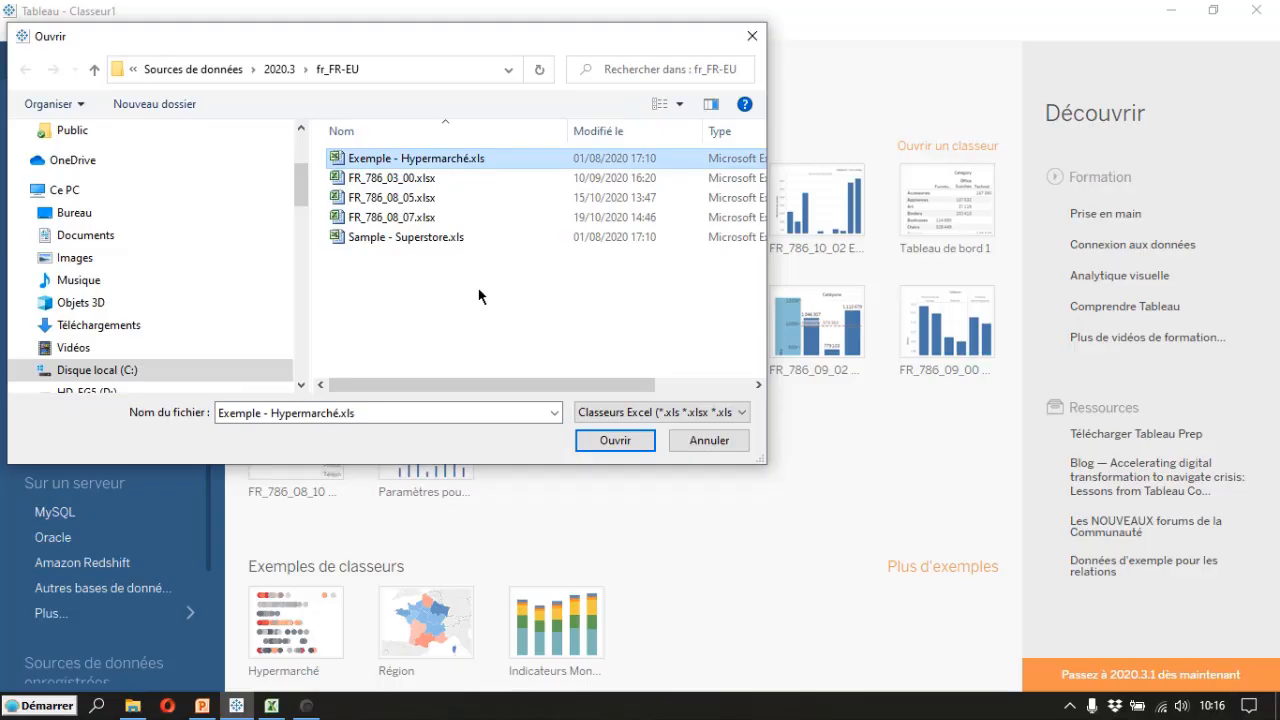
click(610, 440)
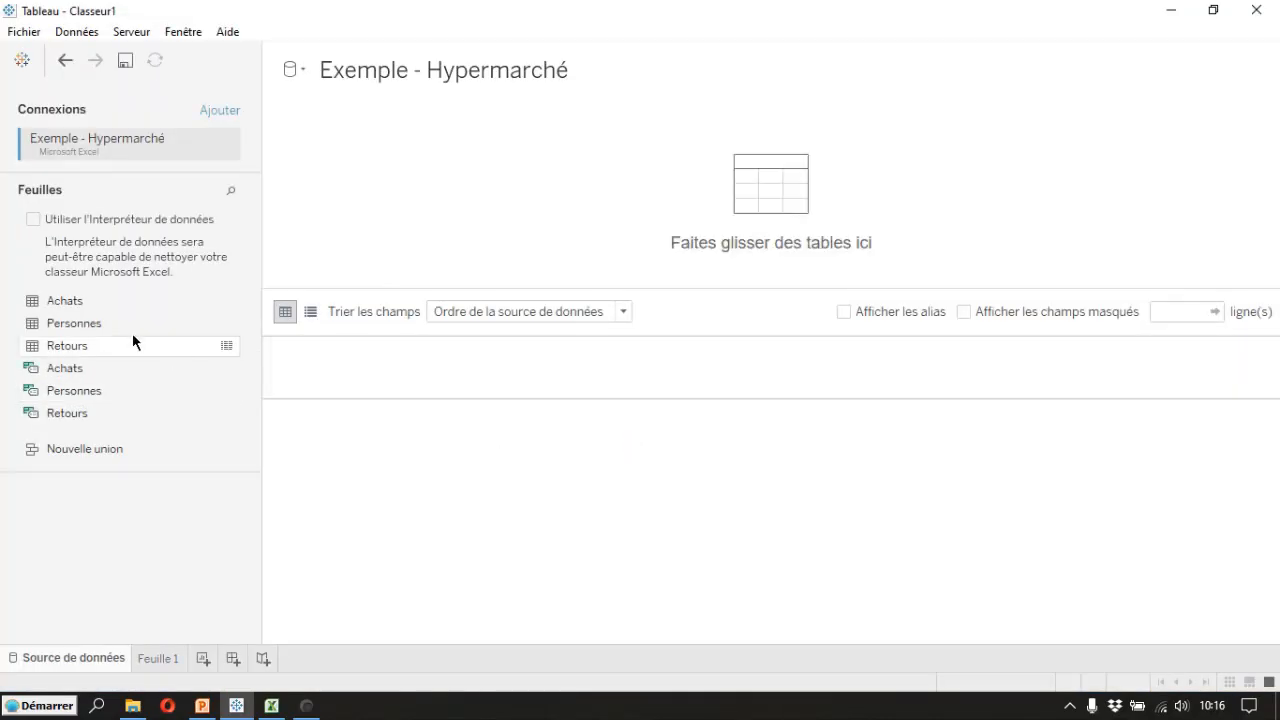
drag(53, 306, 307, 232)
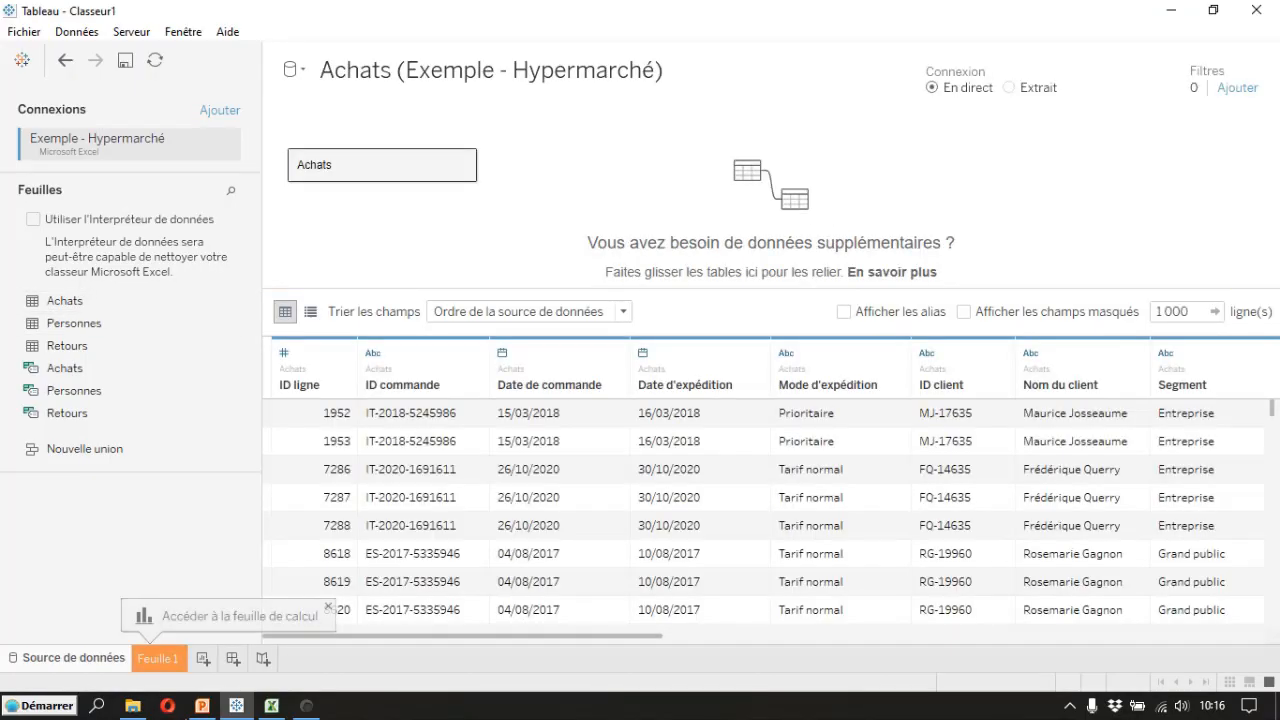
Step: On Feuille 1, build a horizontal bar chart of Montant des ventes by Catégorie and Pays/Région with Montre-moi
click(157, 660)
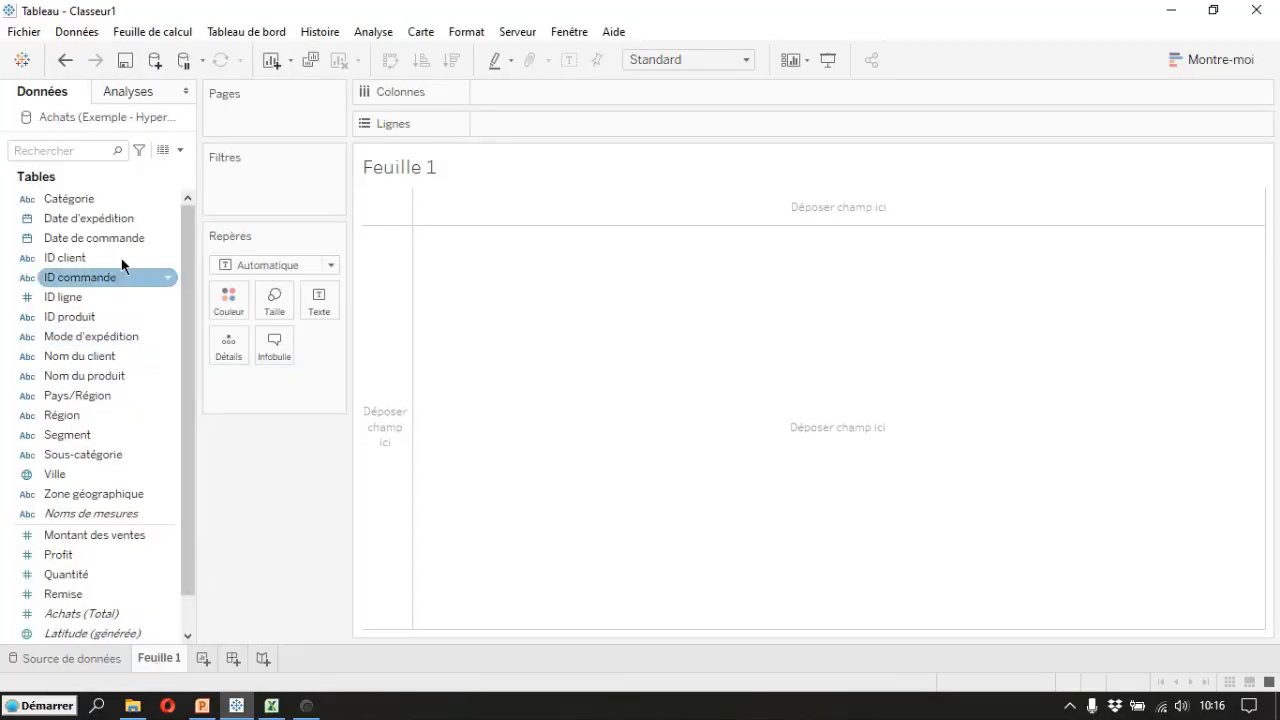
click(80, 205)
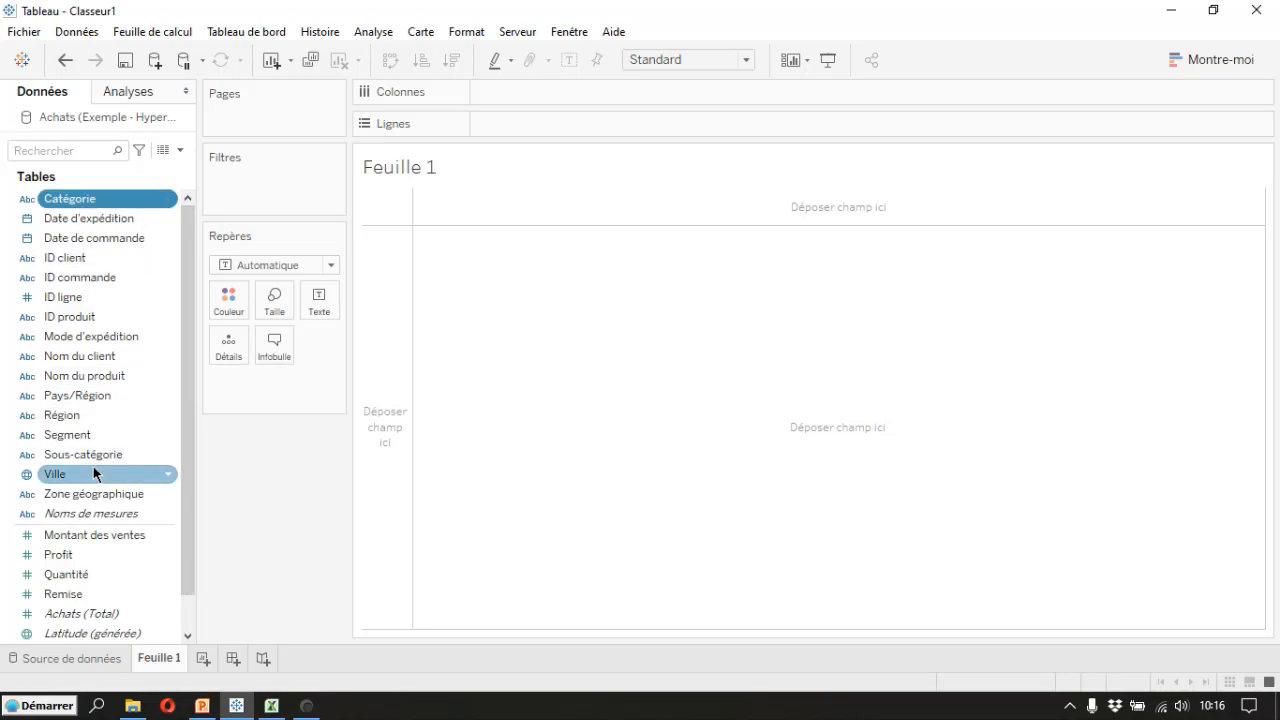
ctrl+click(85, 401)
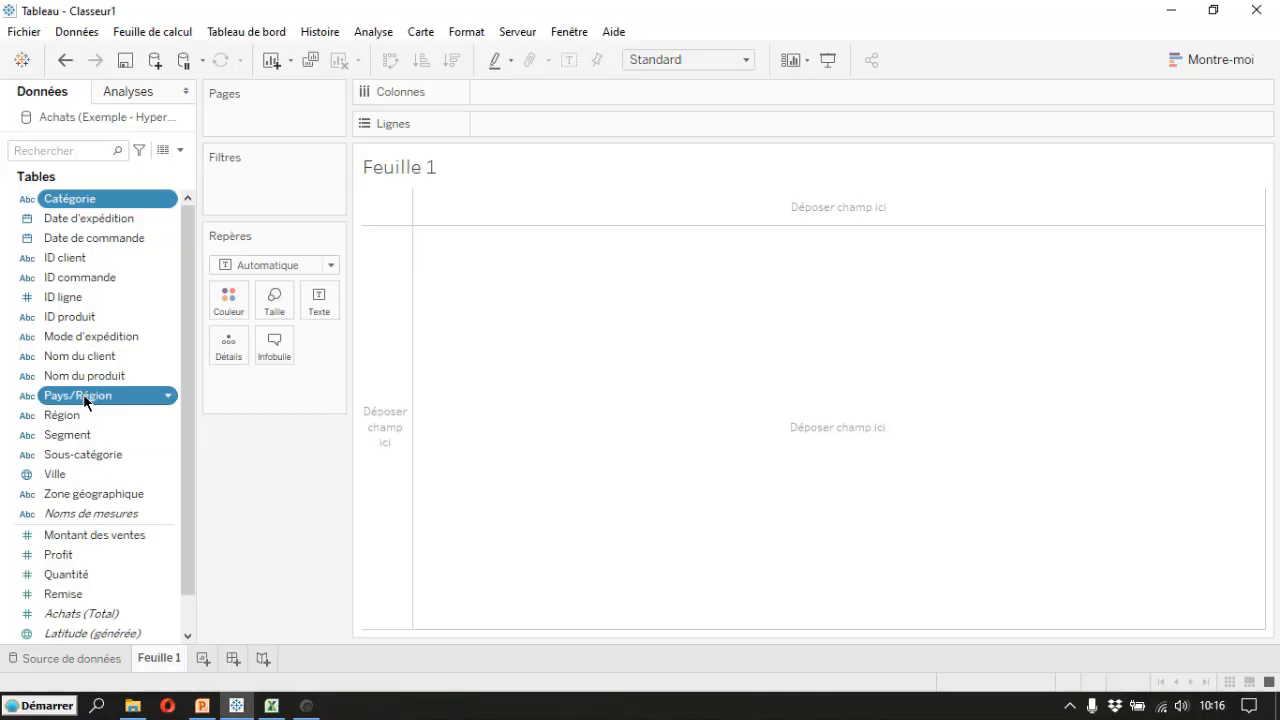
ctrl+click(108, 540)
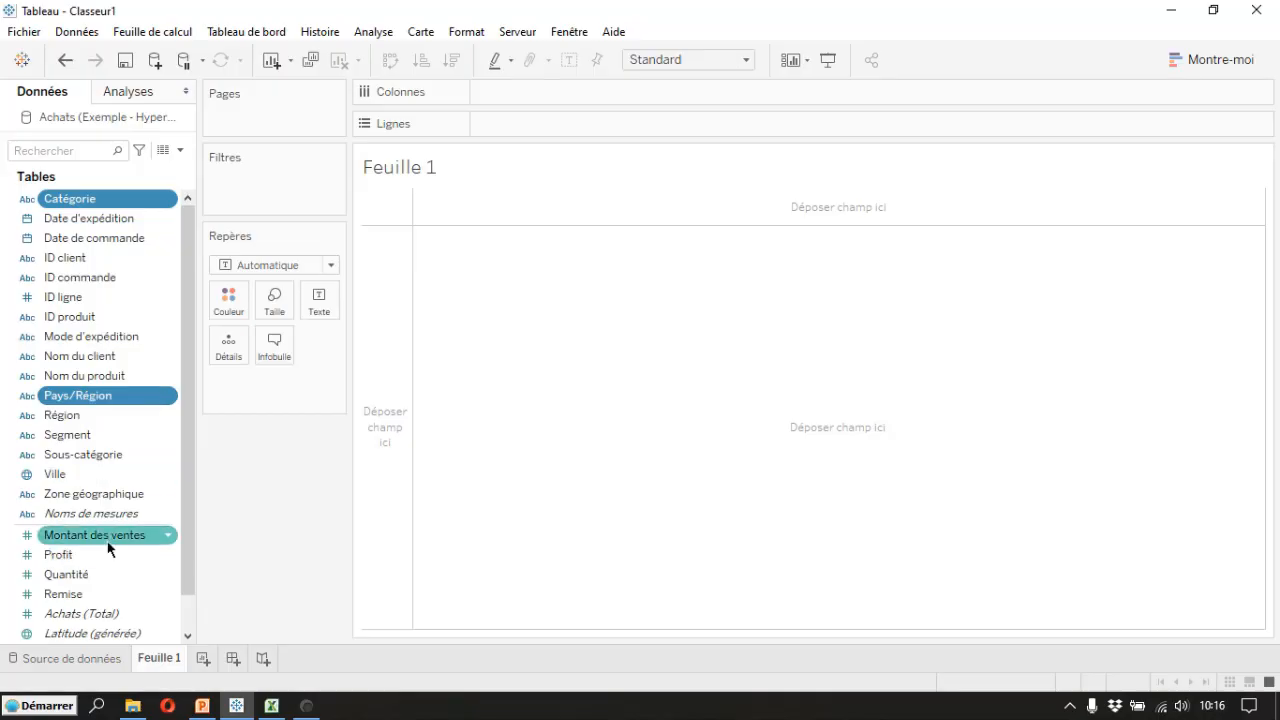
ctrl+click(108, 541)
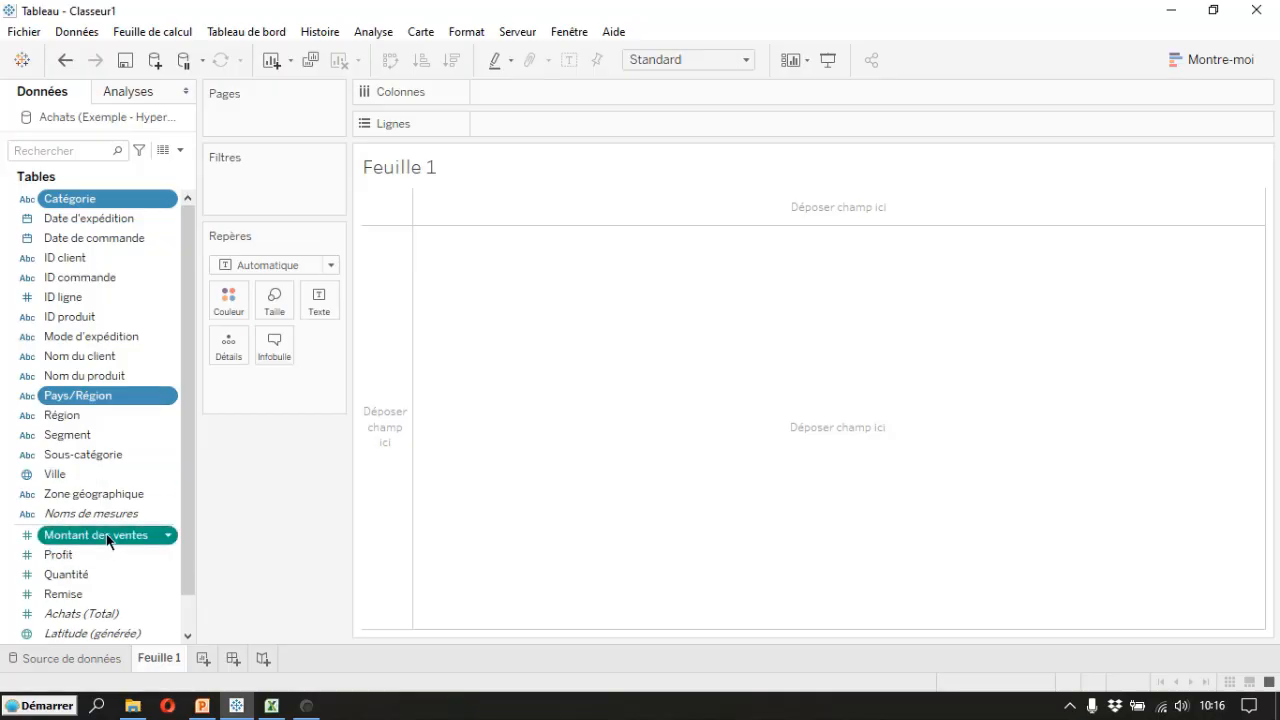
click(1198, 62)
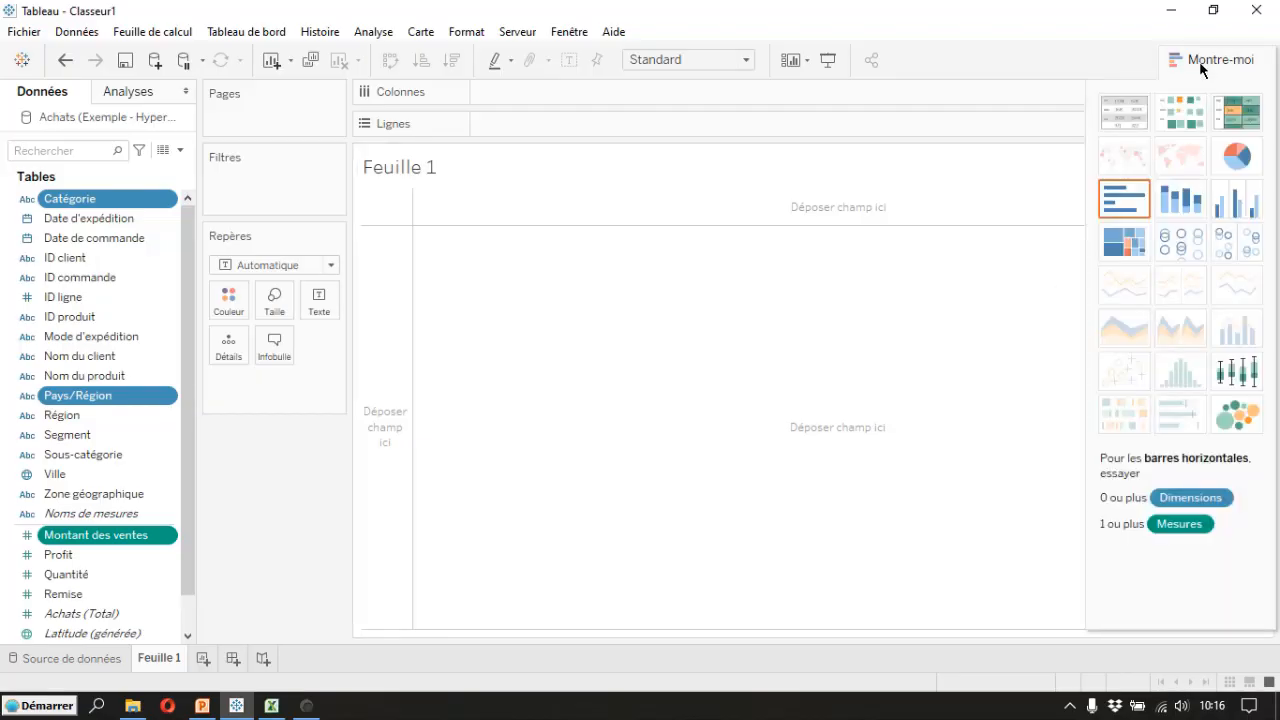
click(1126, 199)
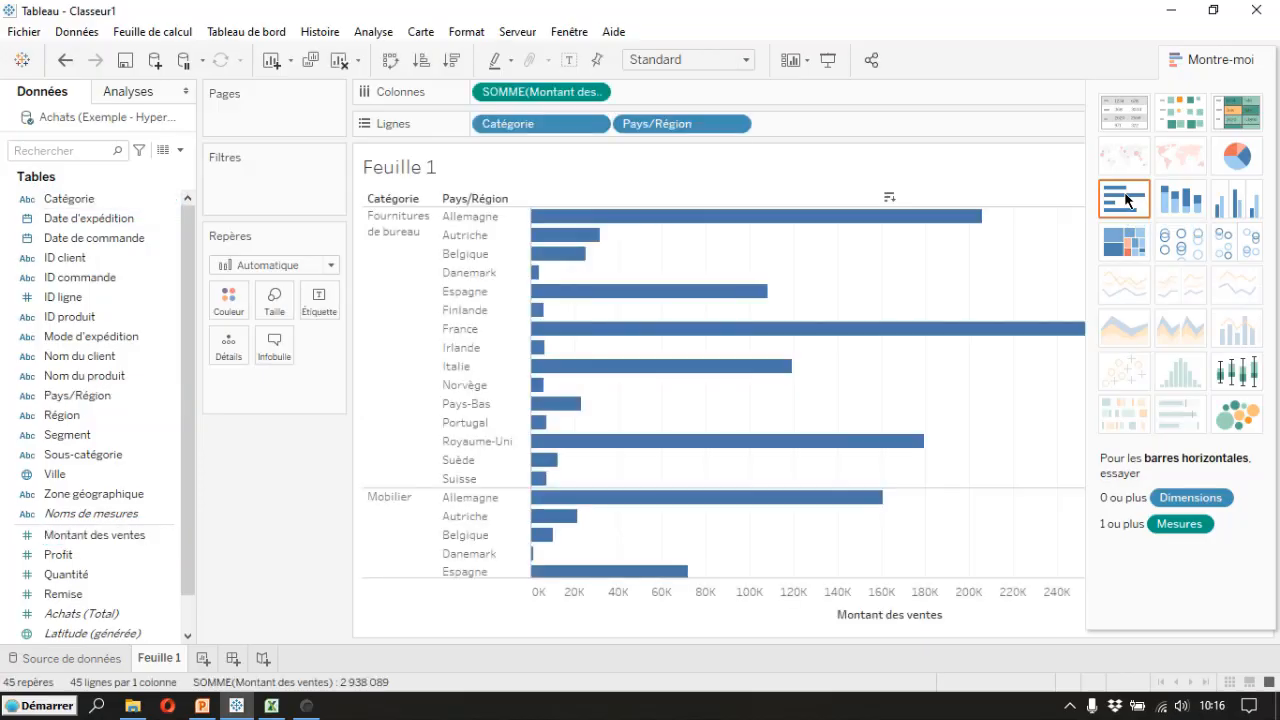
Step: Swap the chart's rows and columns to make the bars vertical, and hide the Montre-moi suggestions
click(390, 62)
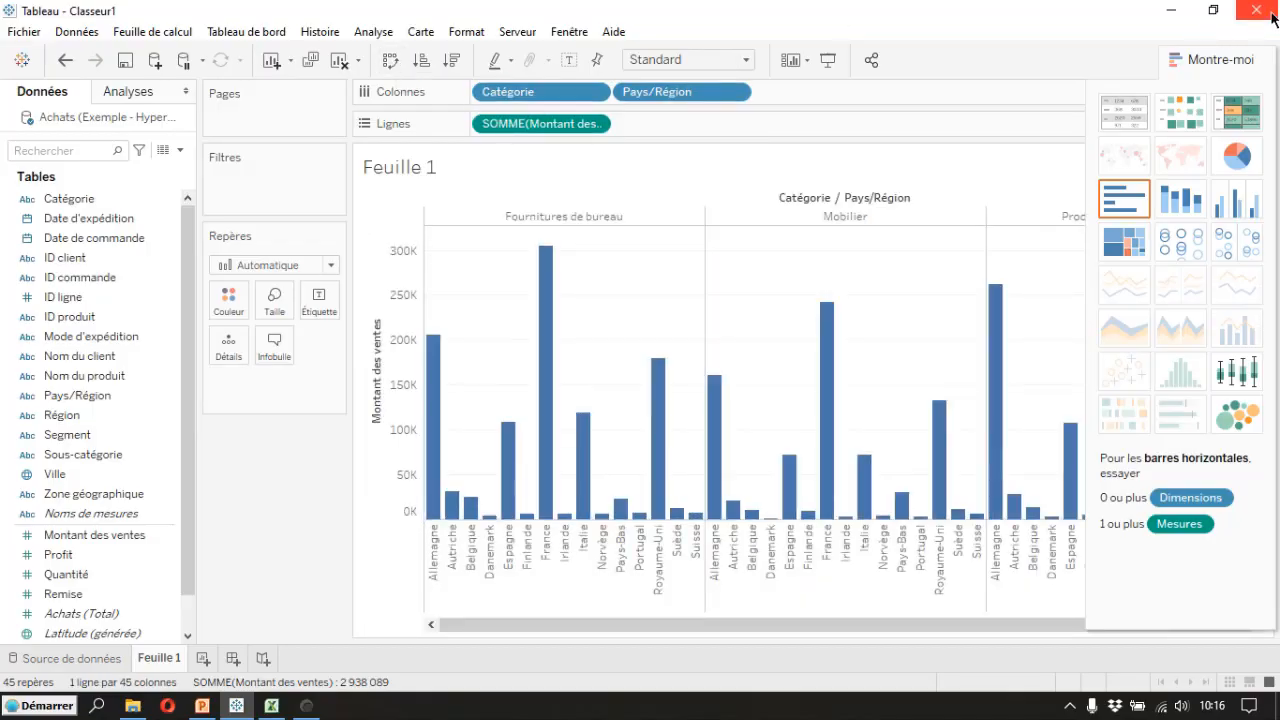
click(1217, 60)
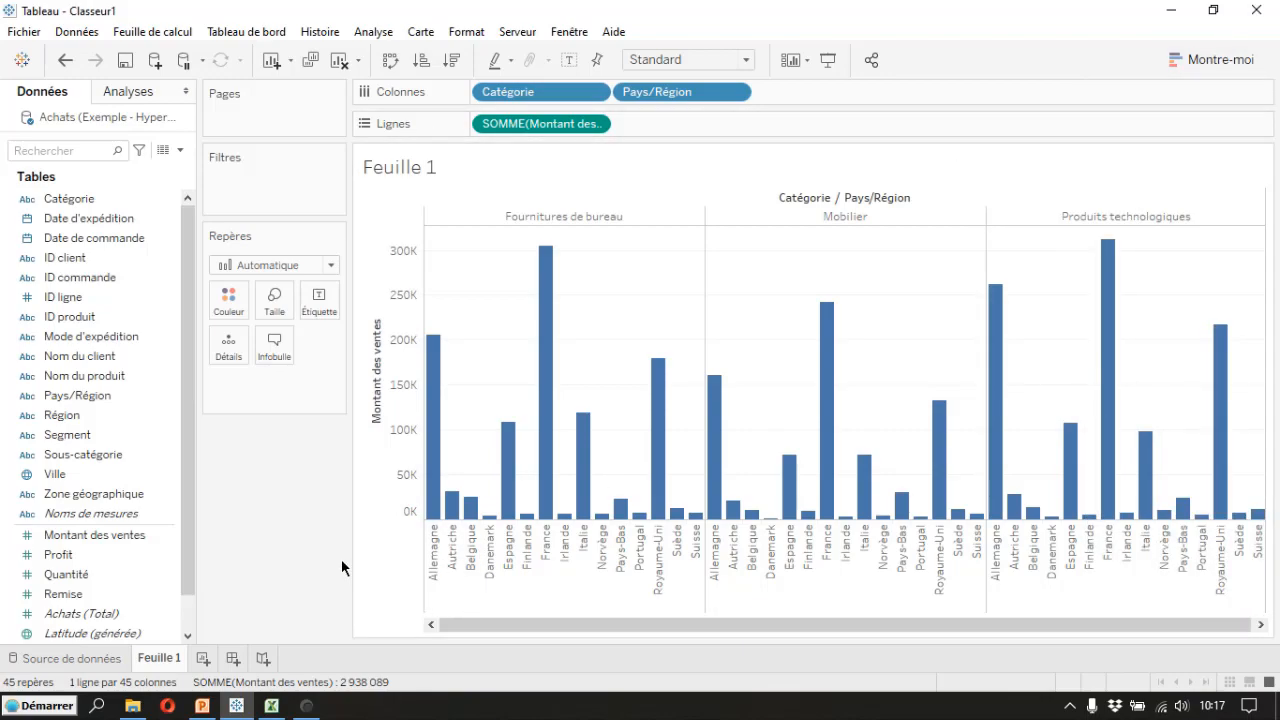
click(160, 594)
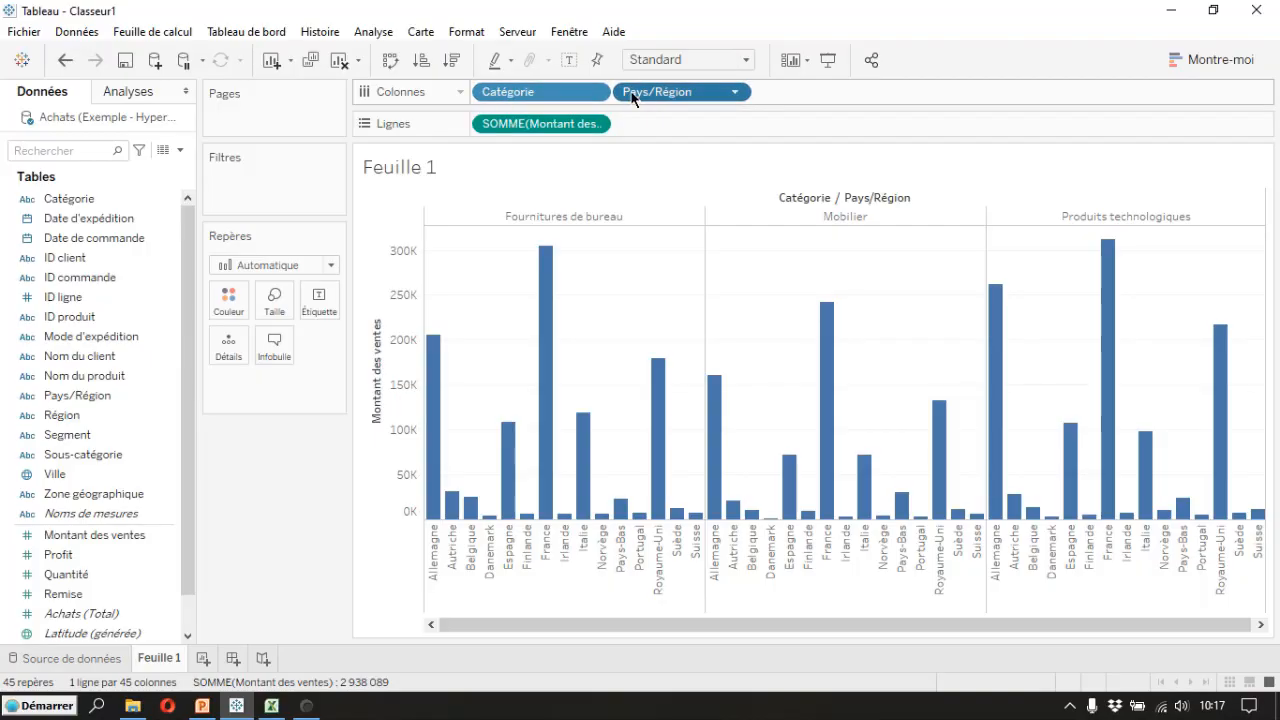
Step: Place Pays/Région before Catégorie on the columns and colour the bars by Montant des ventes
drag(634, 93, 483, 95)
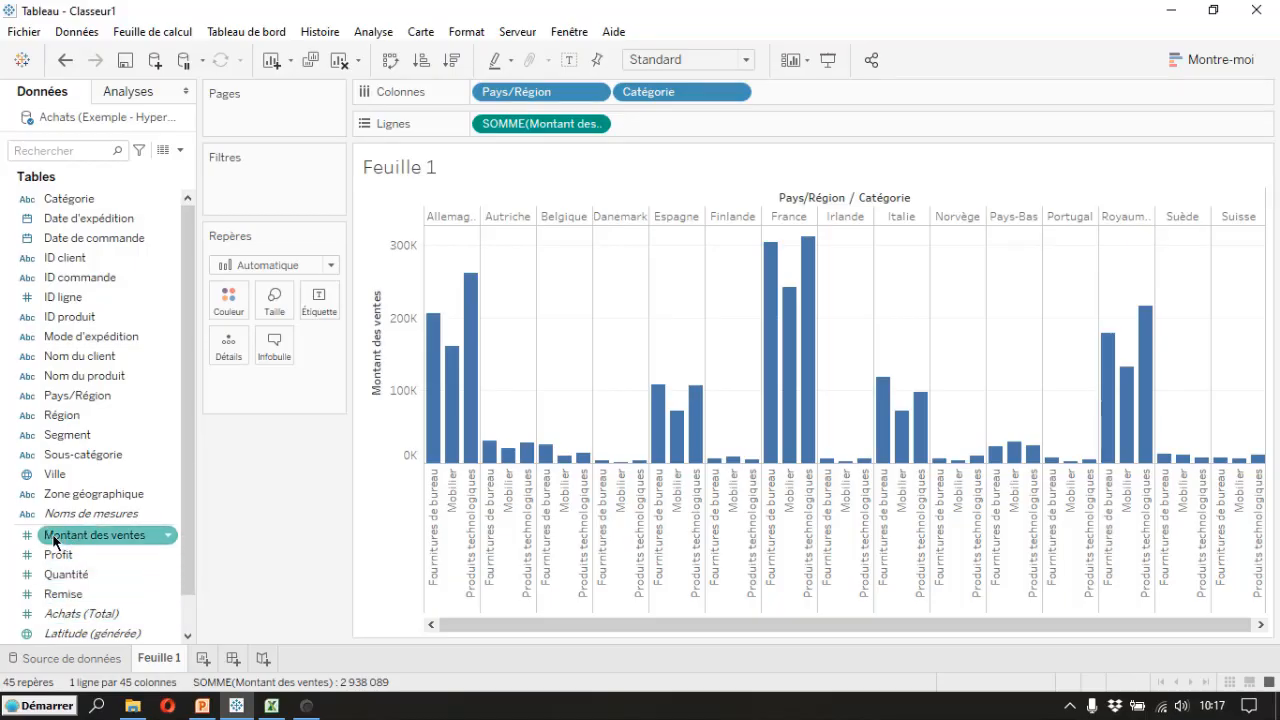
drag(54, 541, 228, 305)
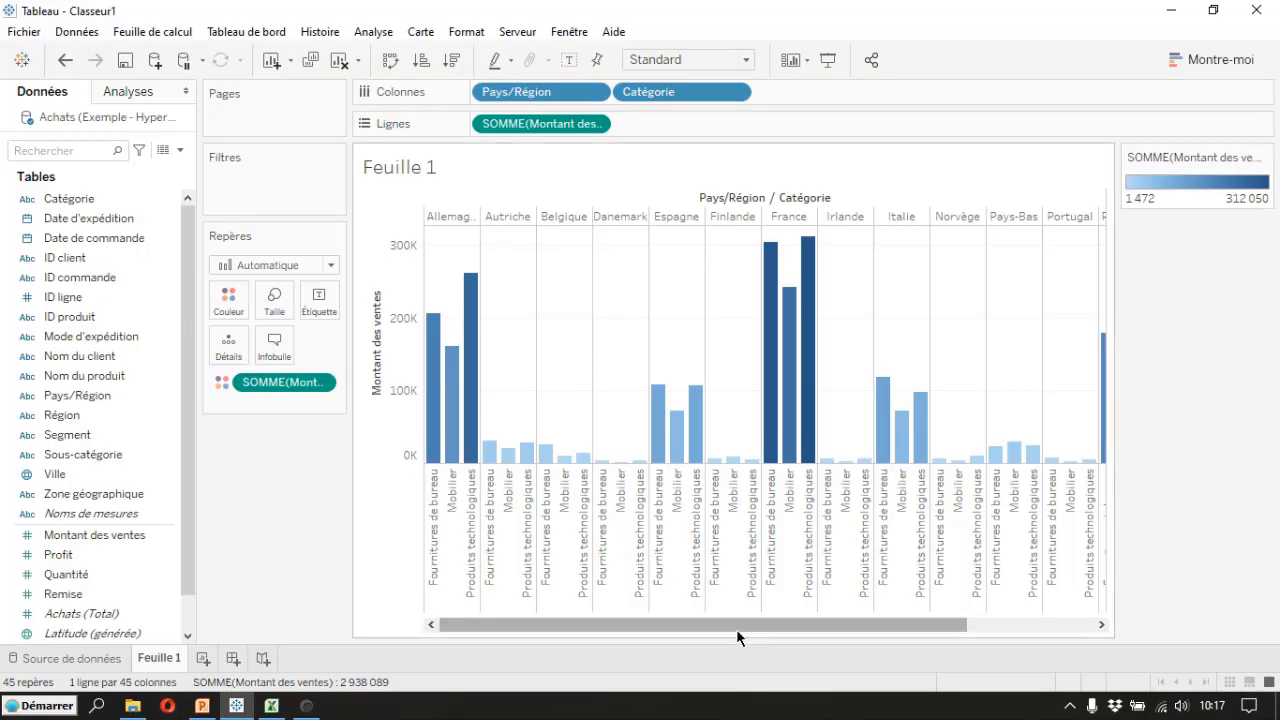
Step: On a new worksheet, build a text table of Montant des ventes by Catégorie and Pays/Région with Montre-moi
click(204, 658)
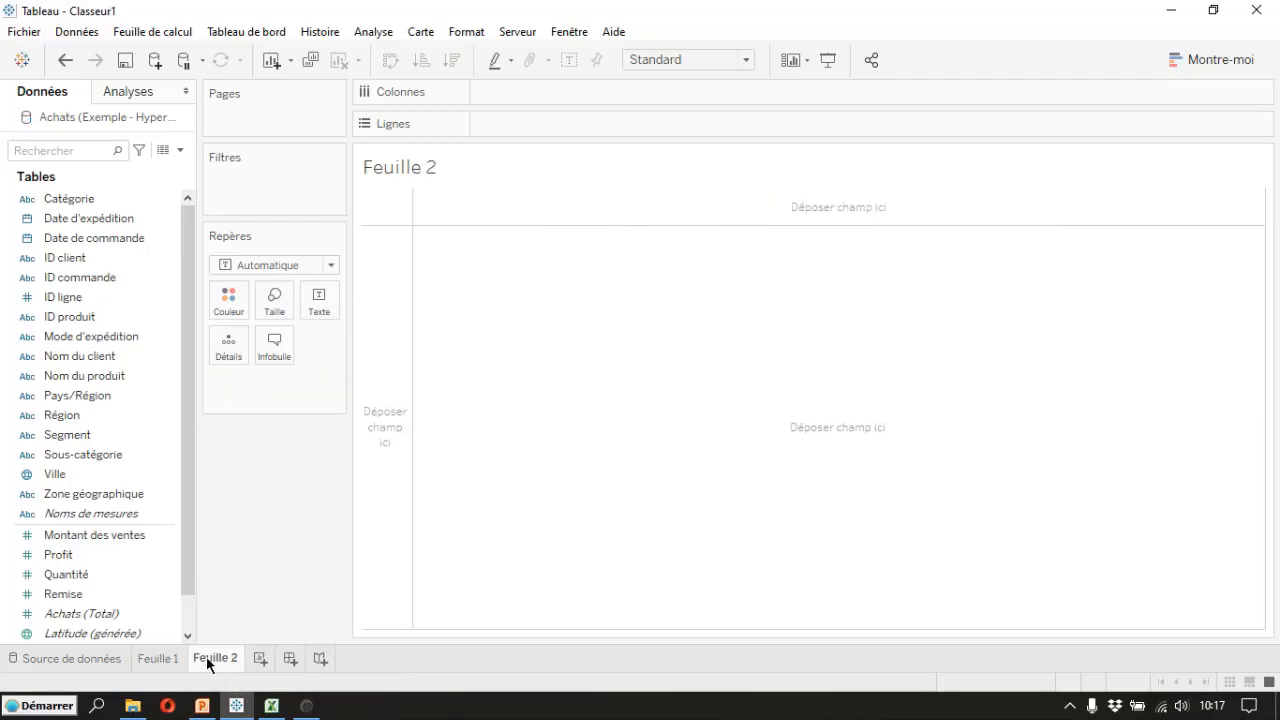
click(77, 202)
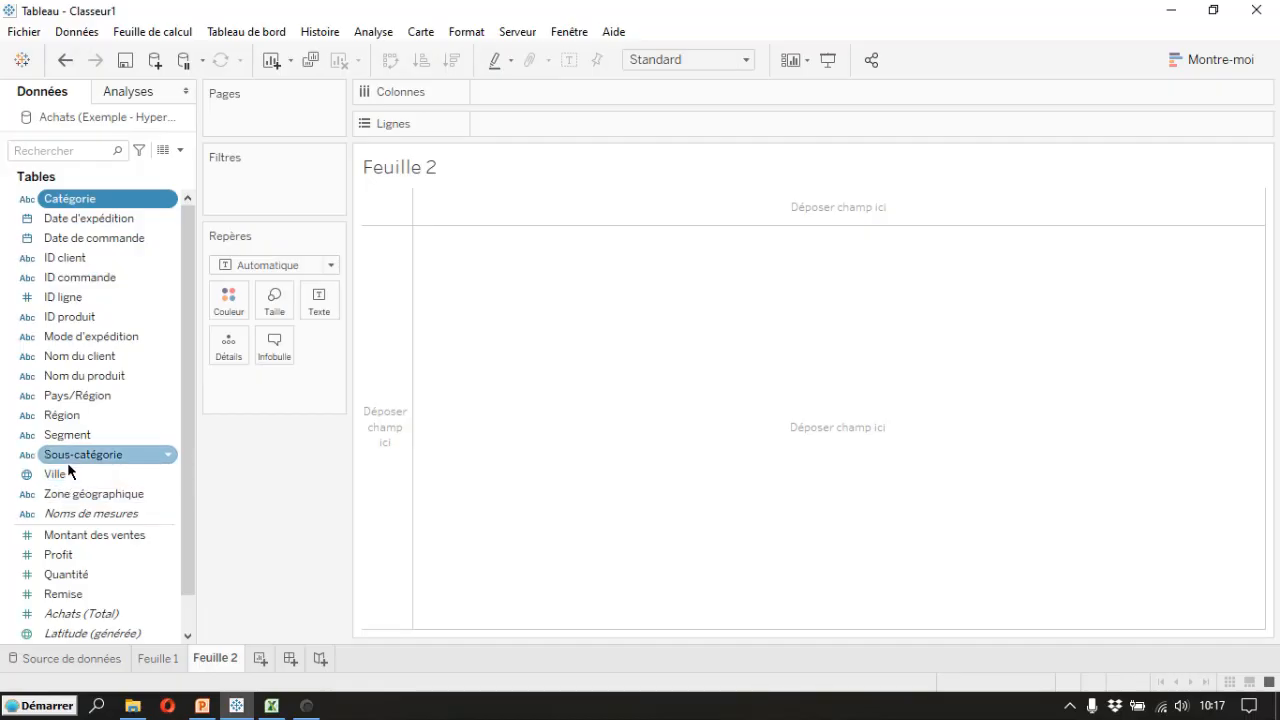
ctrl+click(72, 400)
ctrl+click(75, 538)
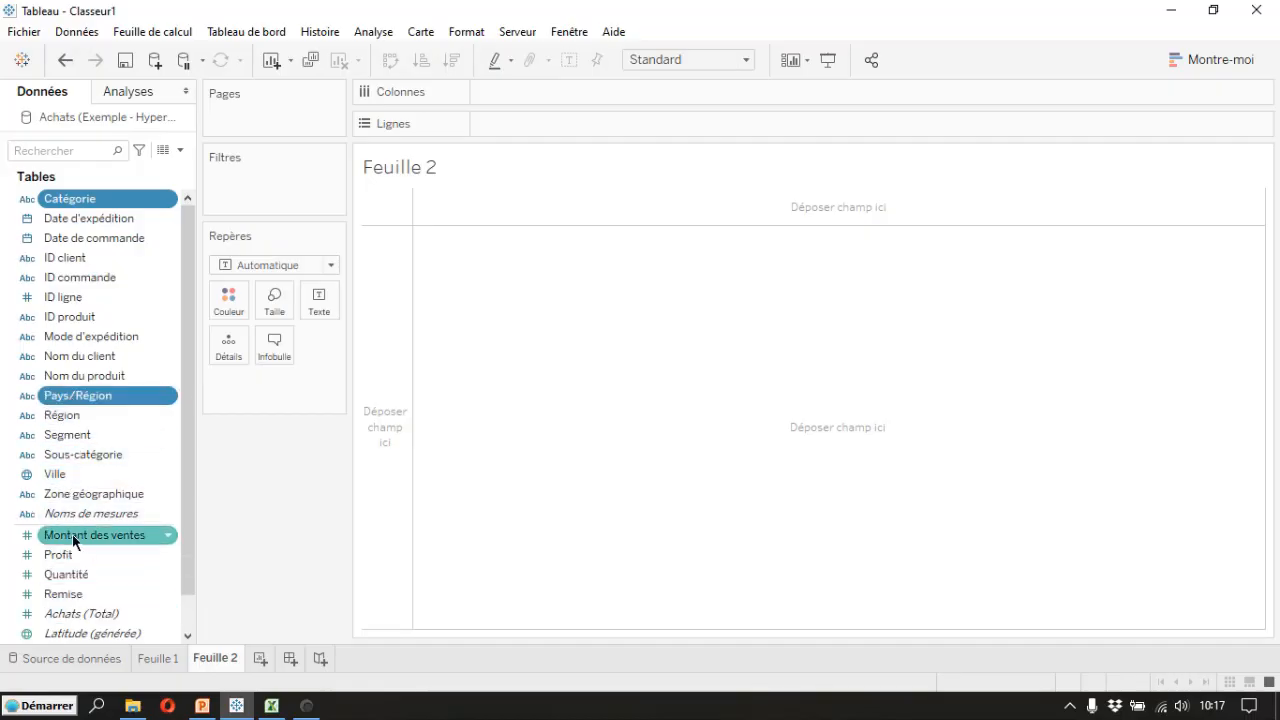
click(1219, 55)
click(1125, 100)
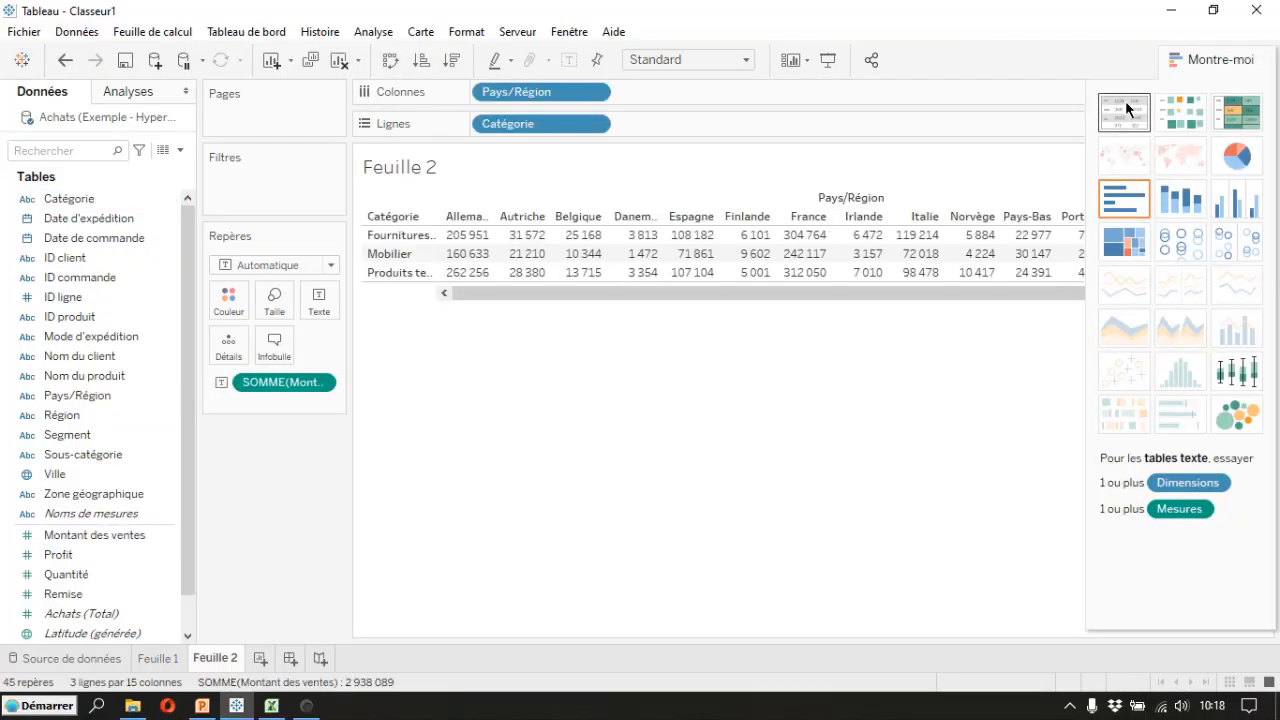
Step: Swap the text table's rows and columns and rotate the Catégorie column labels to vertical
click(391, 62)
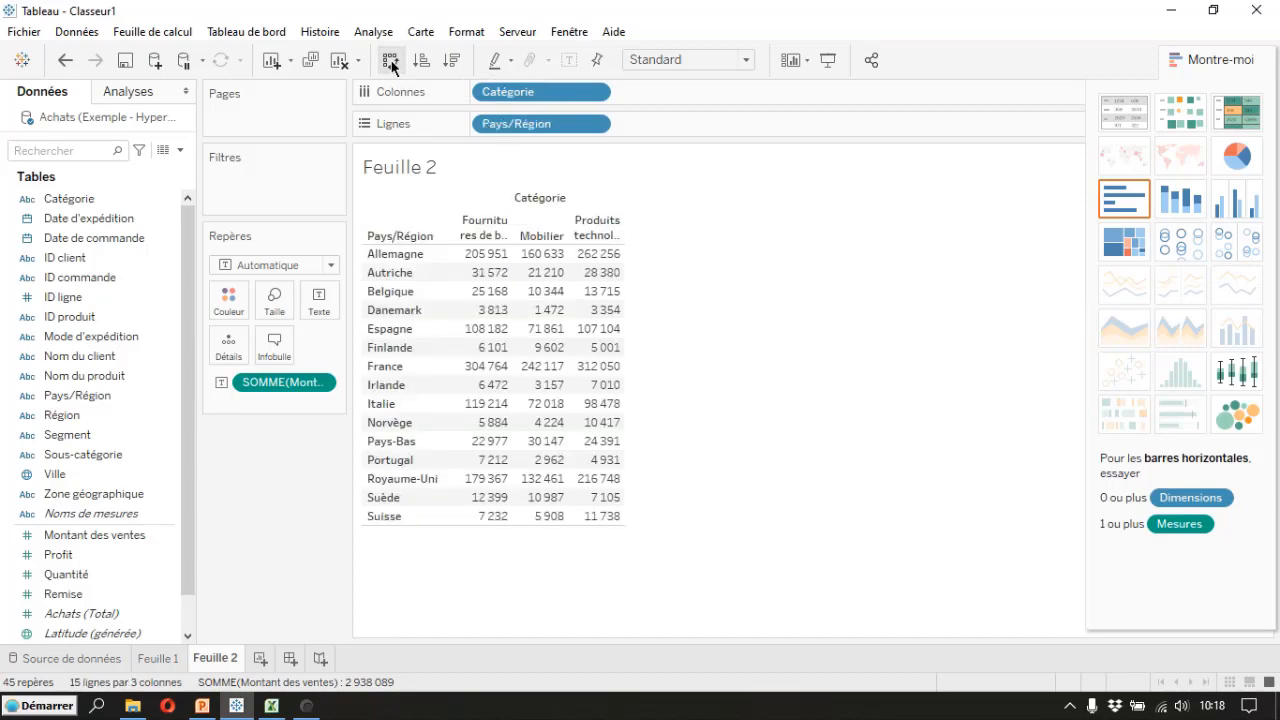
click(480, 226)
right_click(480, 226)
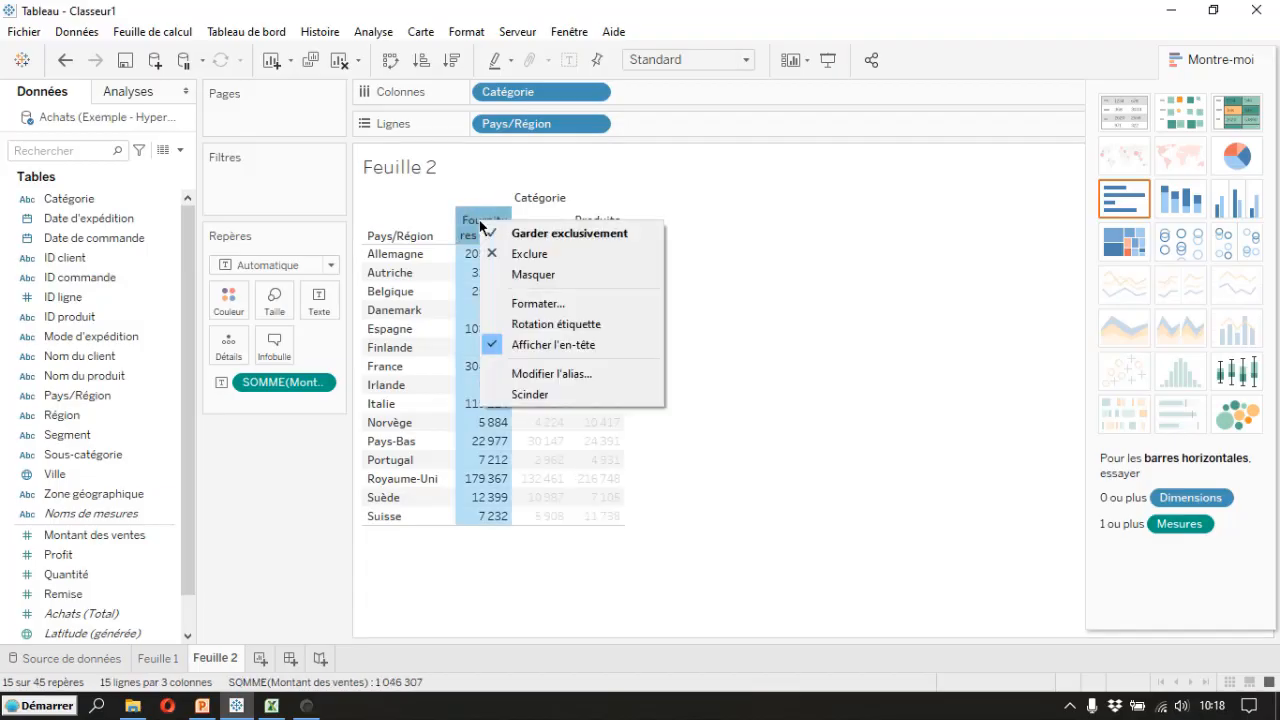
click(551, 326)
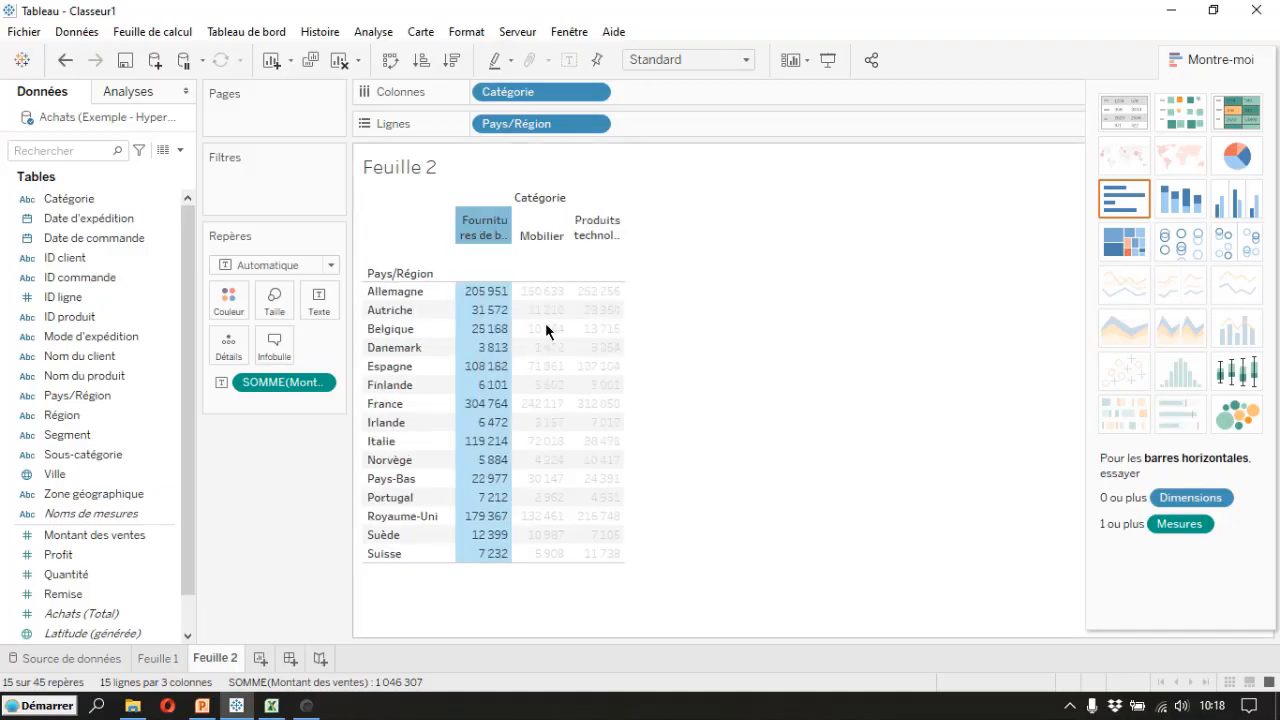
click(866, 417)
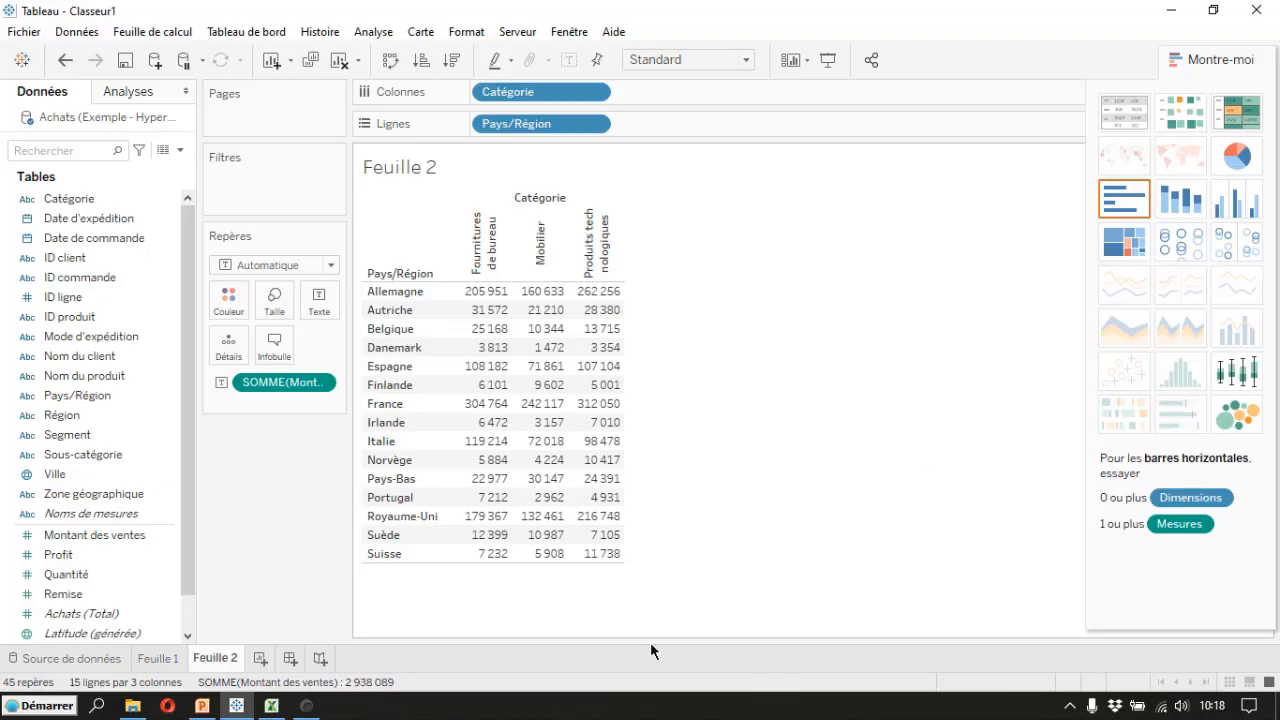
Step: Return to the Feuille 1 bar chart and start exporting it as an image
click(167, 661)
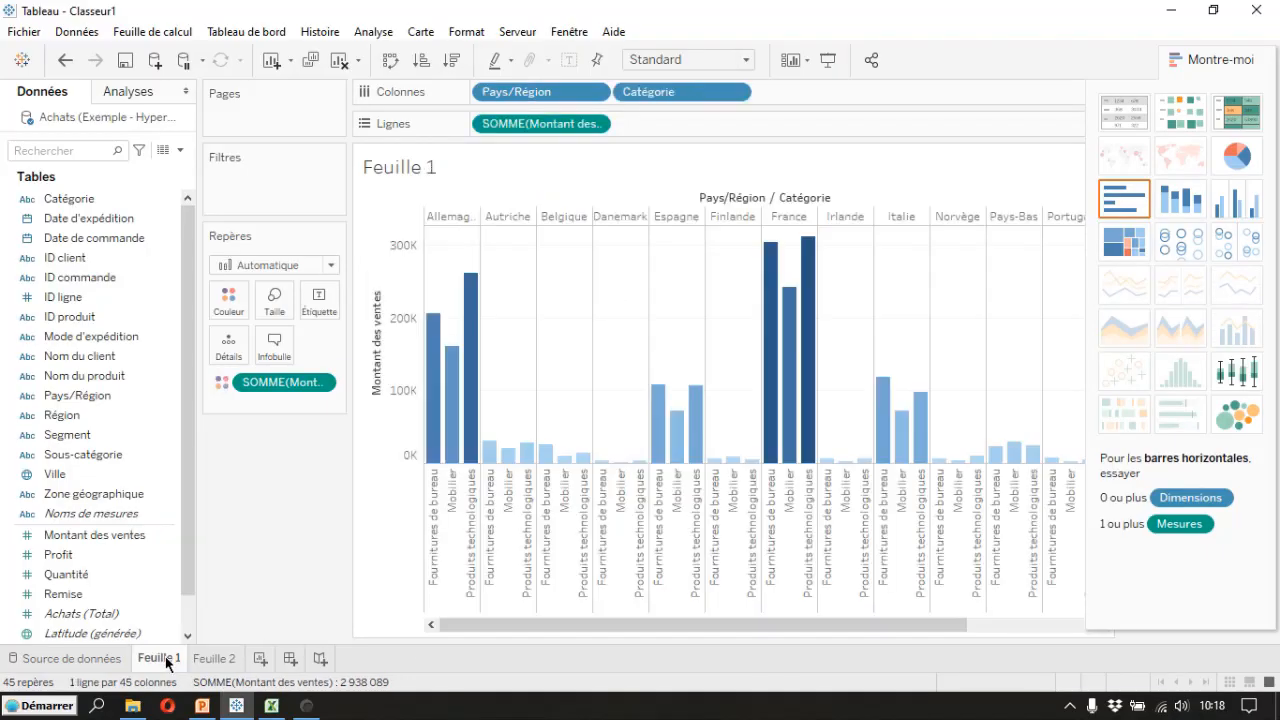
click(209, 660)
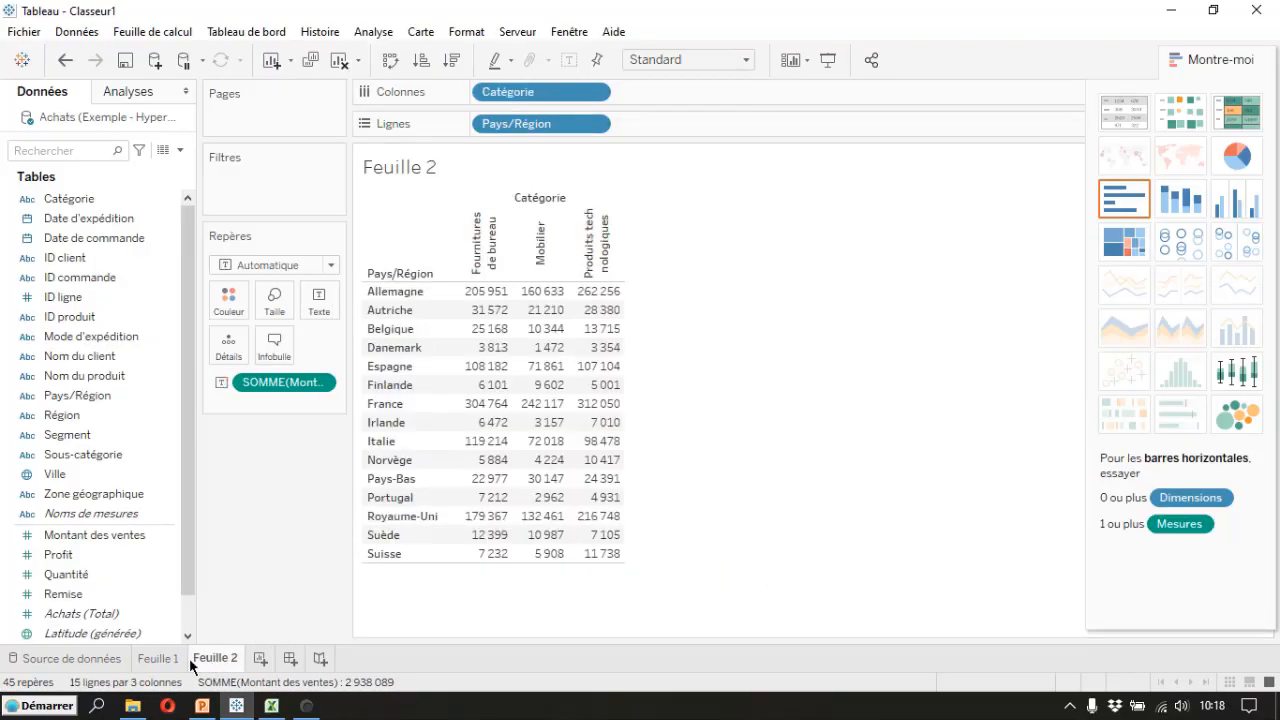
click(163, 659)
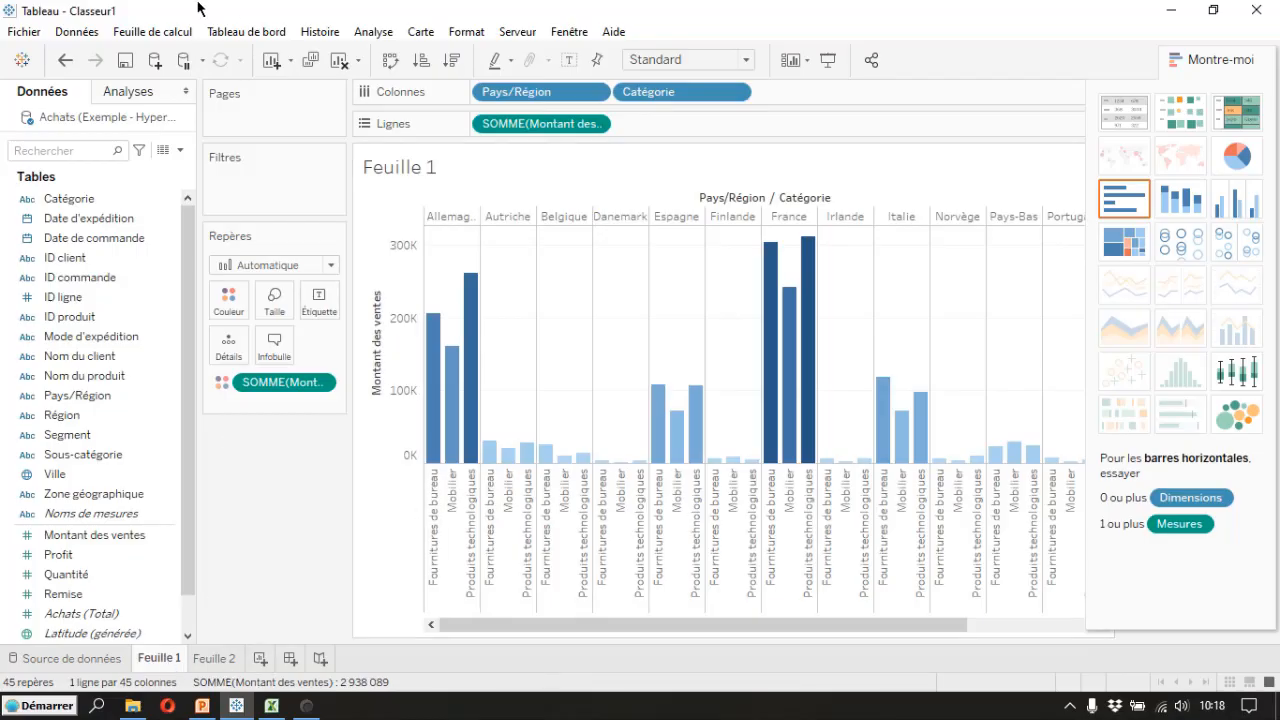
click(153, 35)
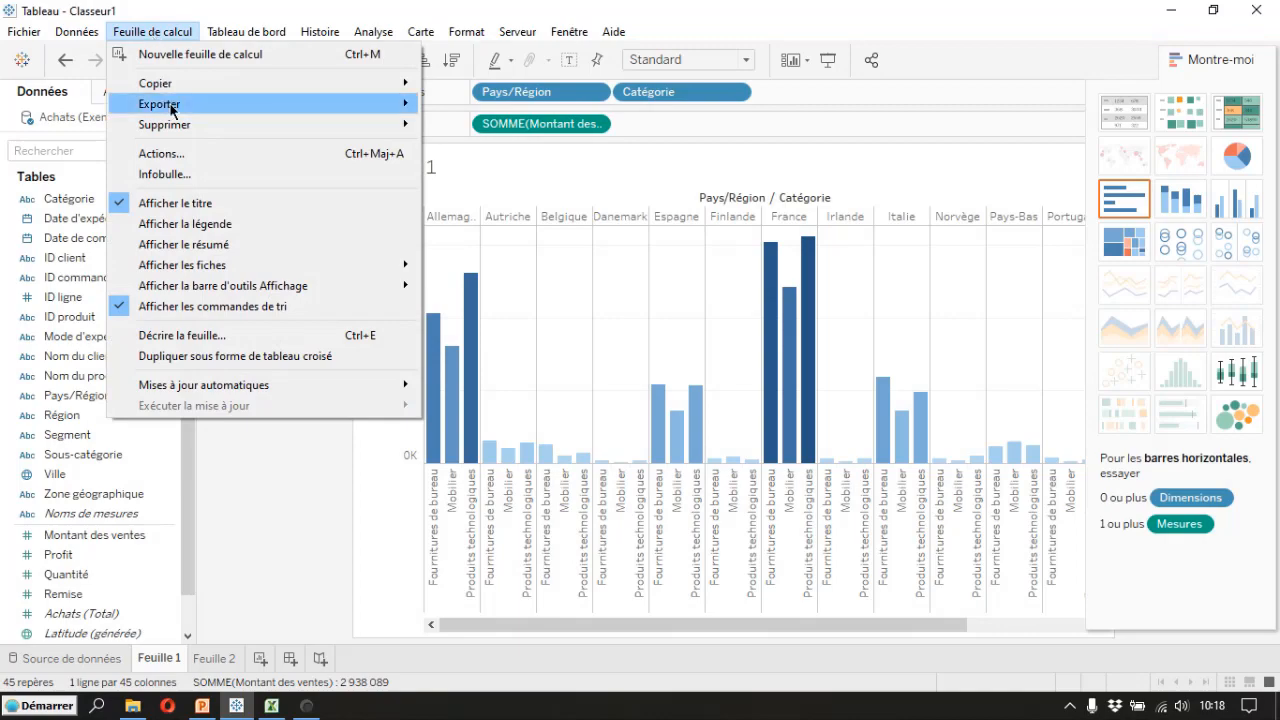
mouse_move(172, 108)
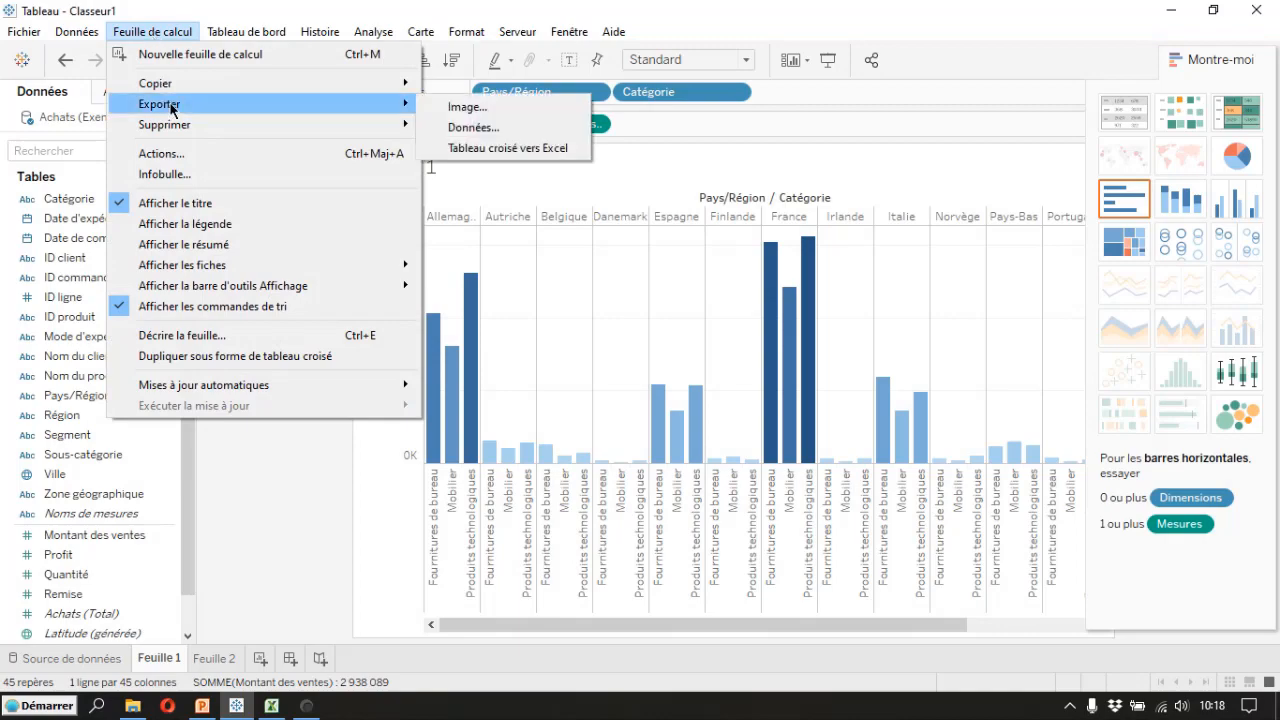
click(533, 107)
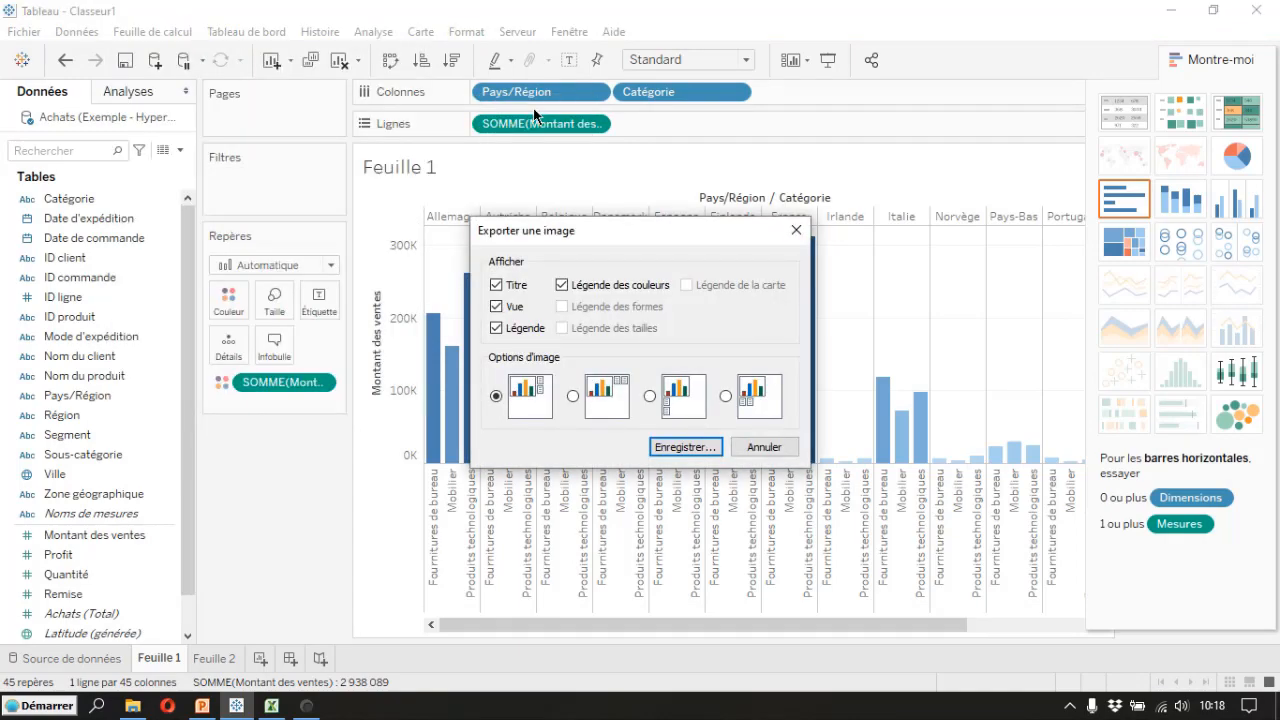
Step: Choose the layout with the legend below the view and save the chart image as Feuille 1.png in Documents
drag(598, 238, 546, 270)
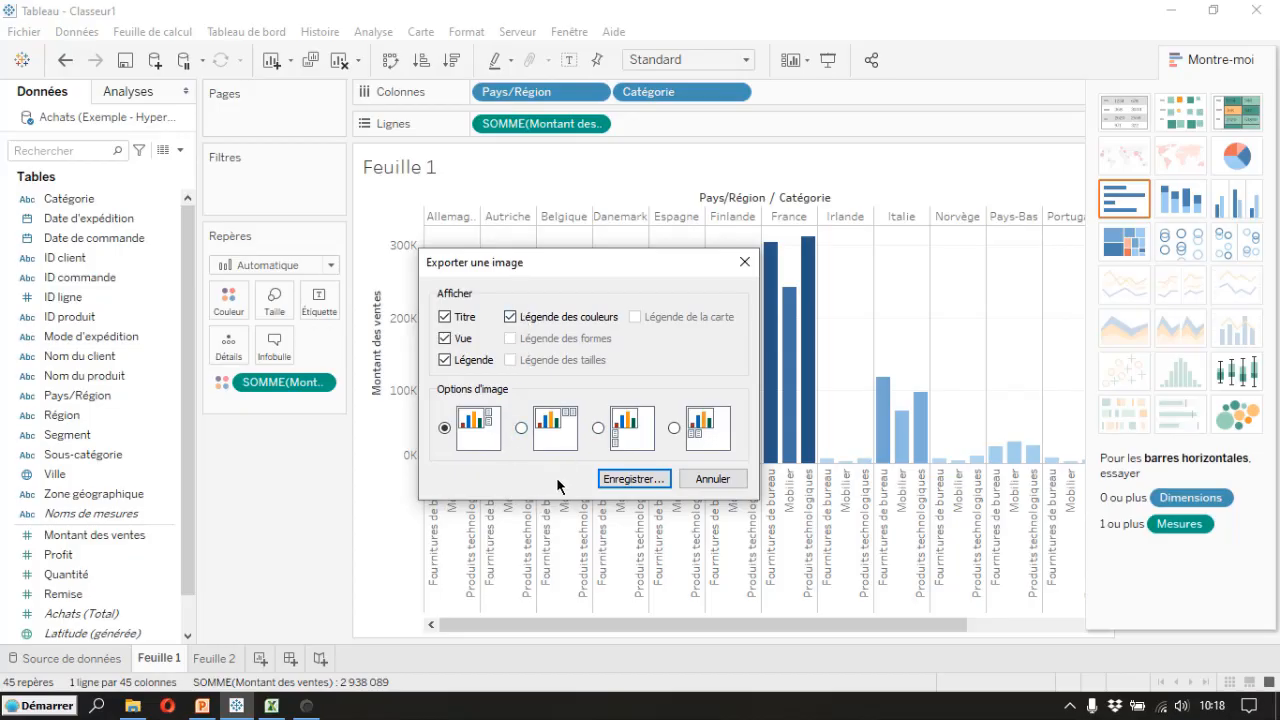
drag(558, 262, 521, 282)
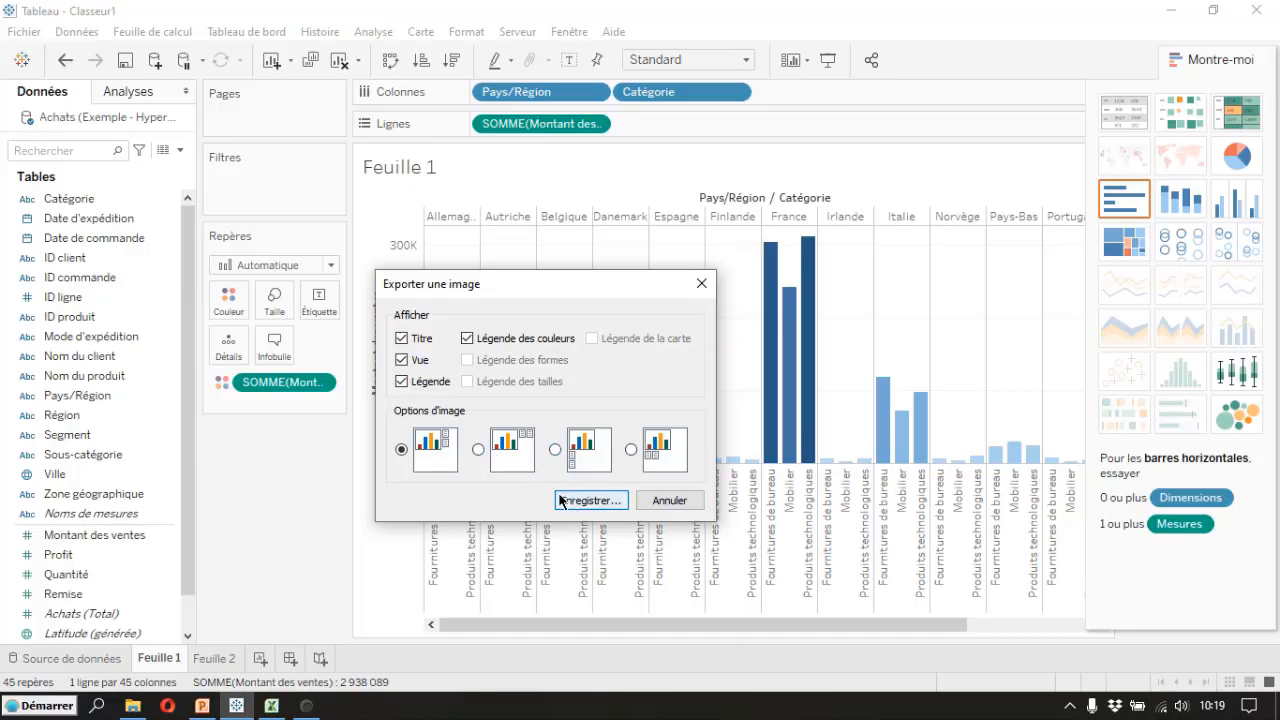
click(631, 450)
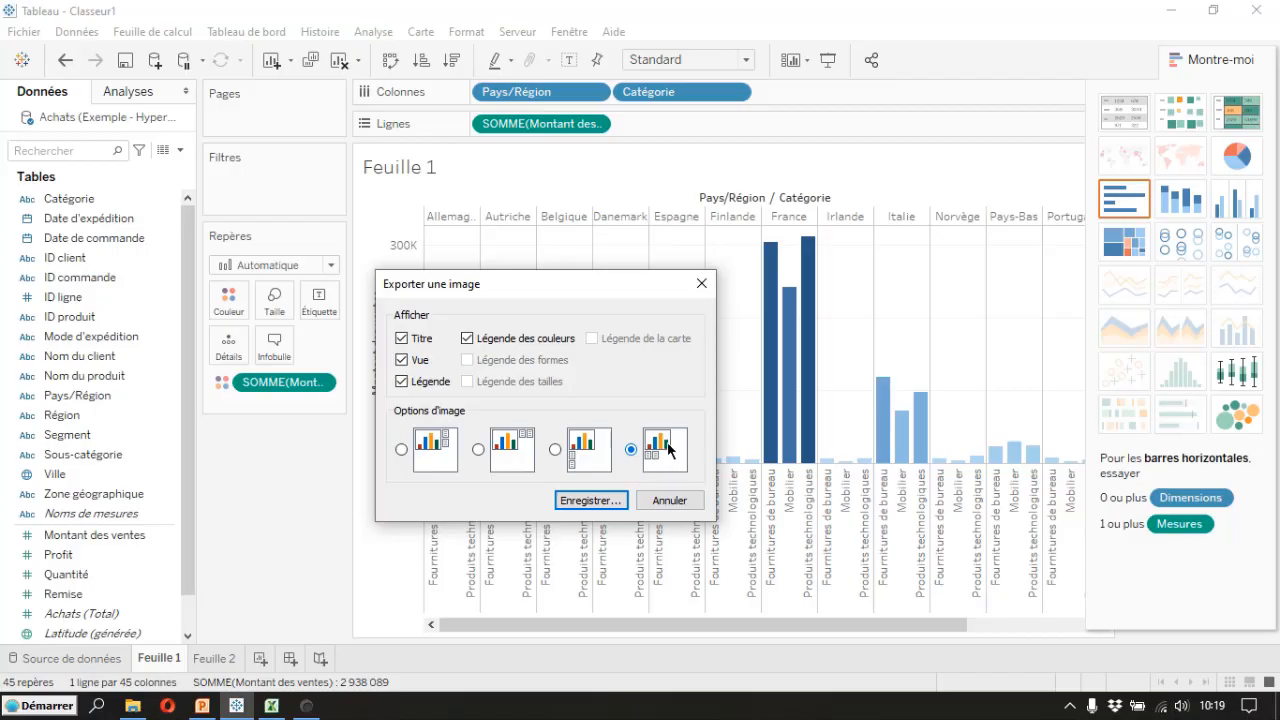
click(589, 500)
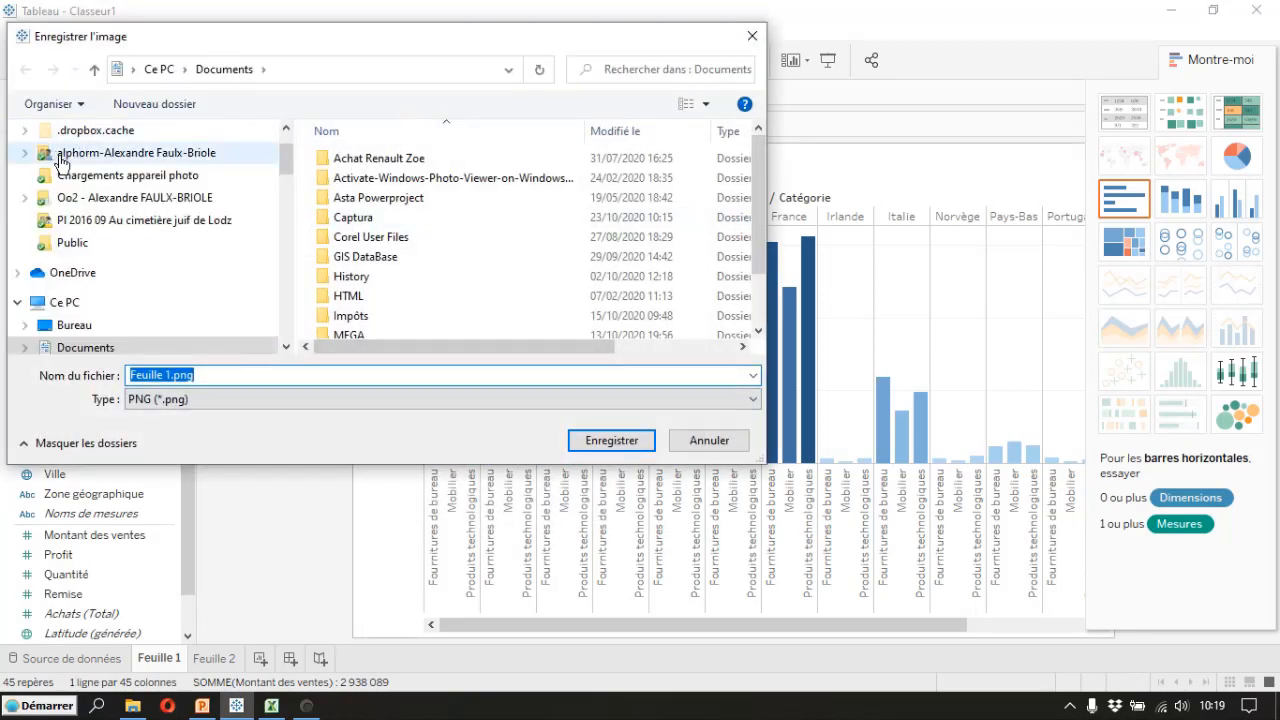
mouse_move(285, 165)
mouse_down()
mouse_move(285, 177)
mouse_move(285, 166)
mouse_up()
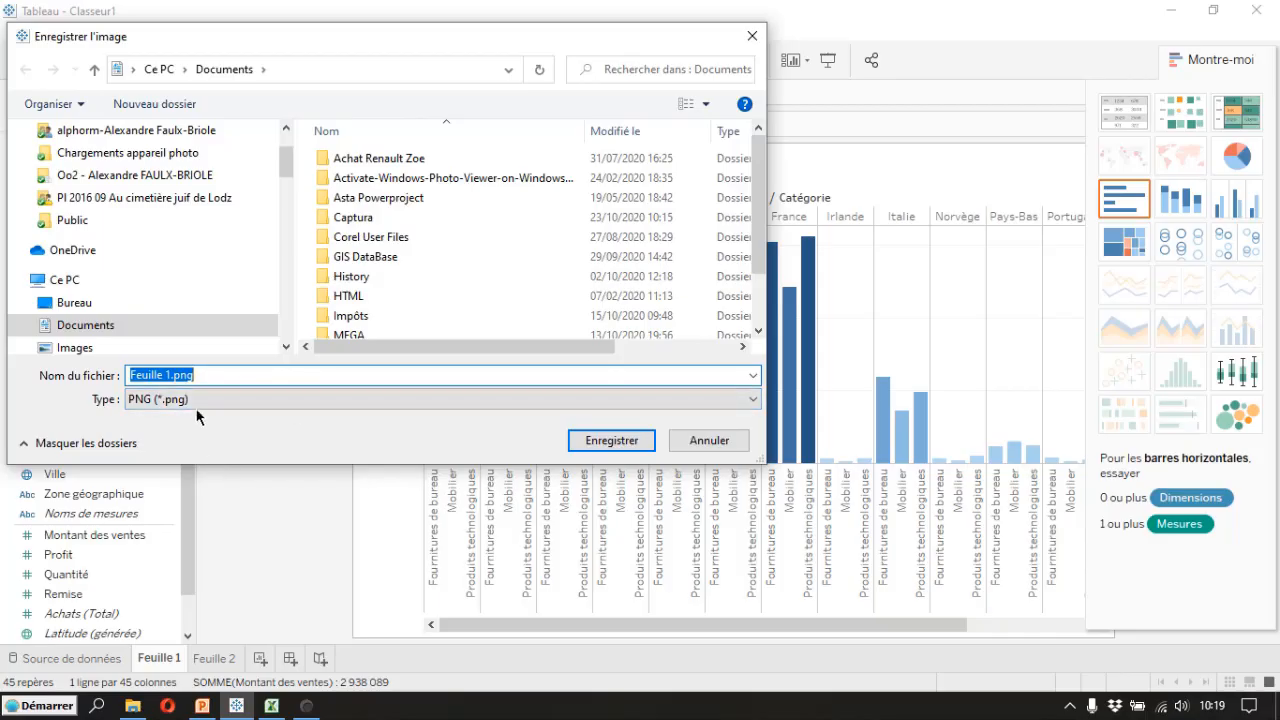
click(626, 443)
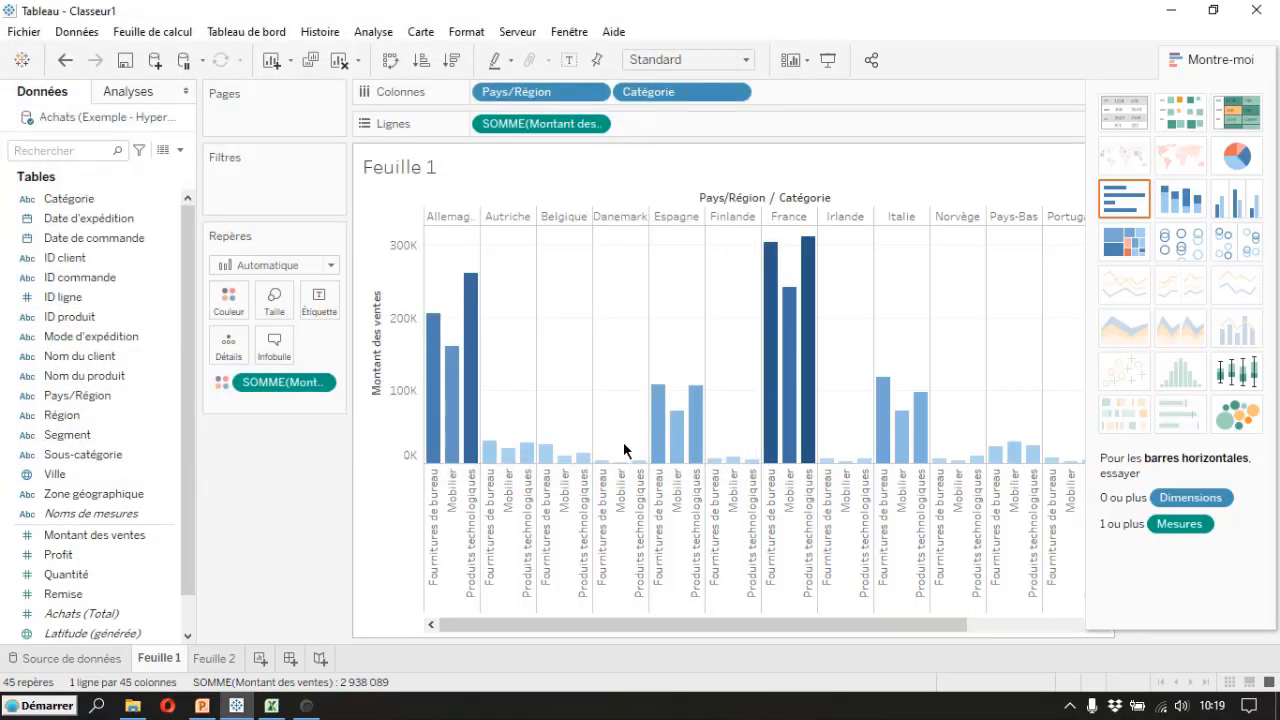
Step: Export the Feuille 2 crosstab as an image without the Légende, saving it as Feuille 2.png in Documents
click(216, 660)
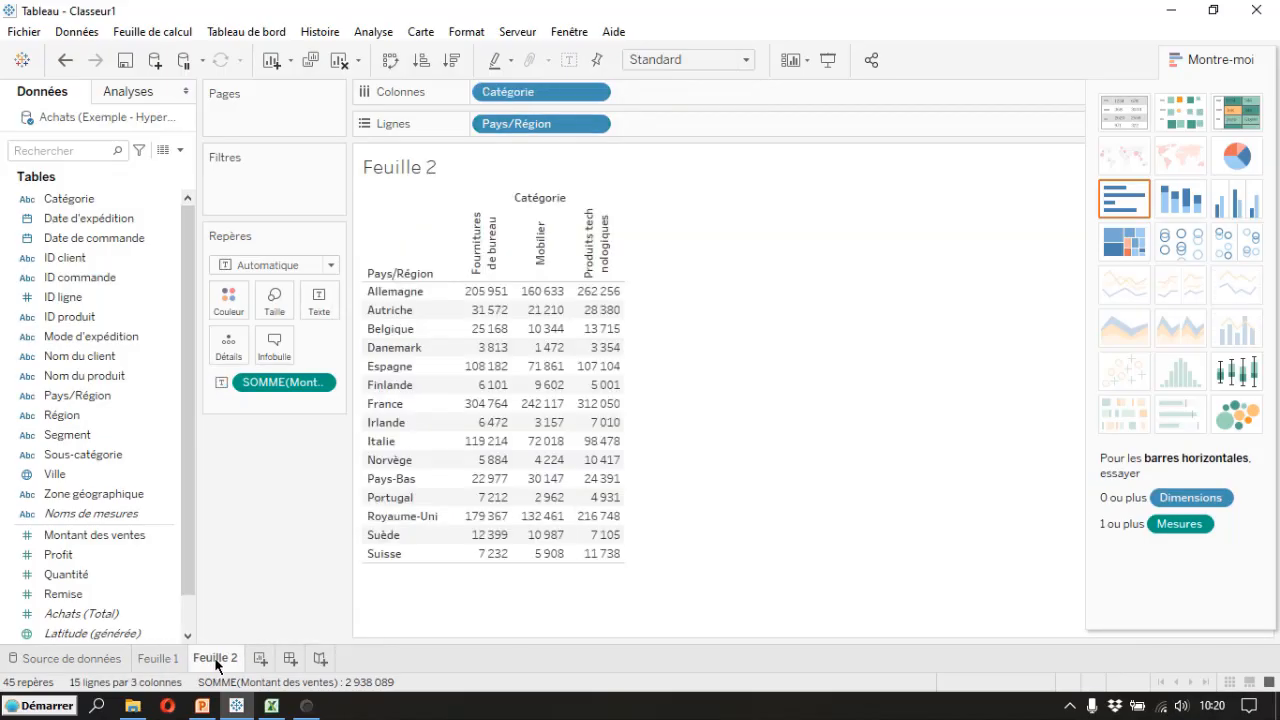
click(144, 37)
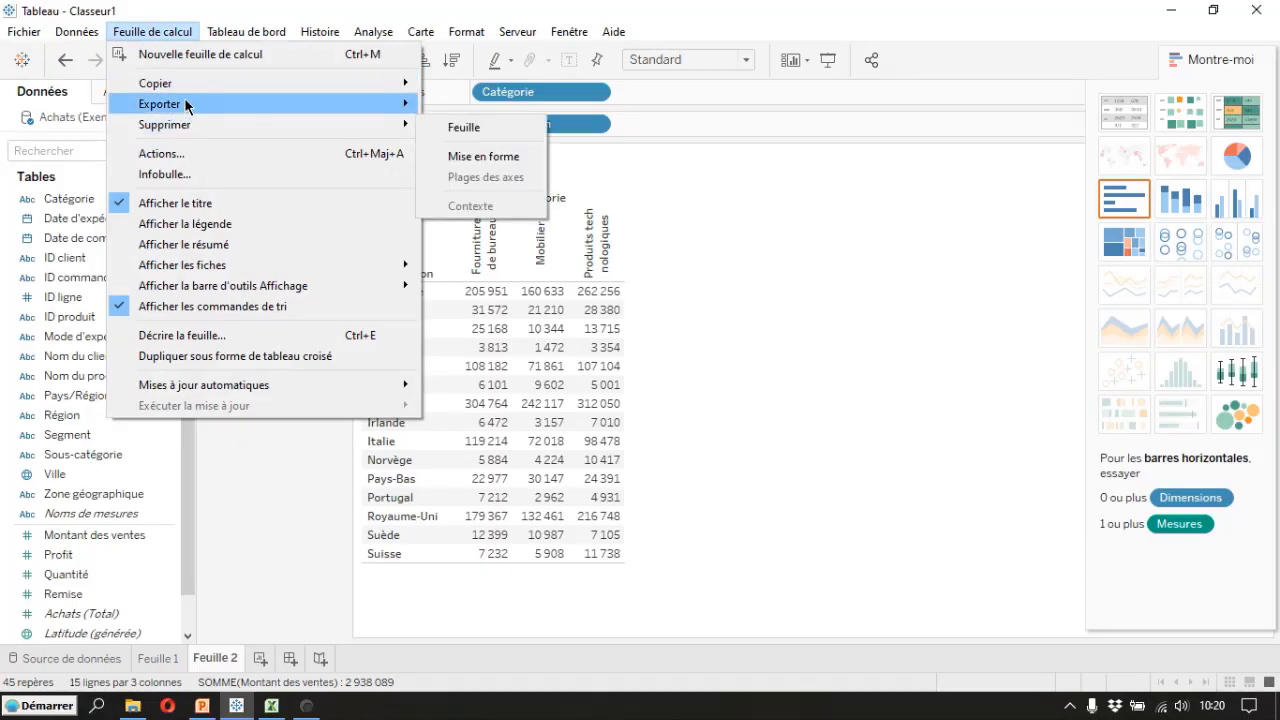
mouse_move(185, 105)
click(531, 107)
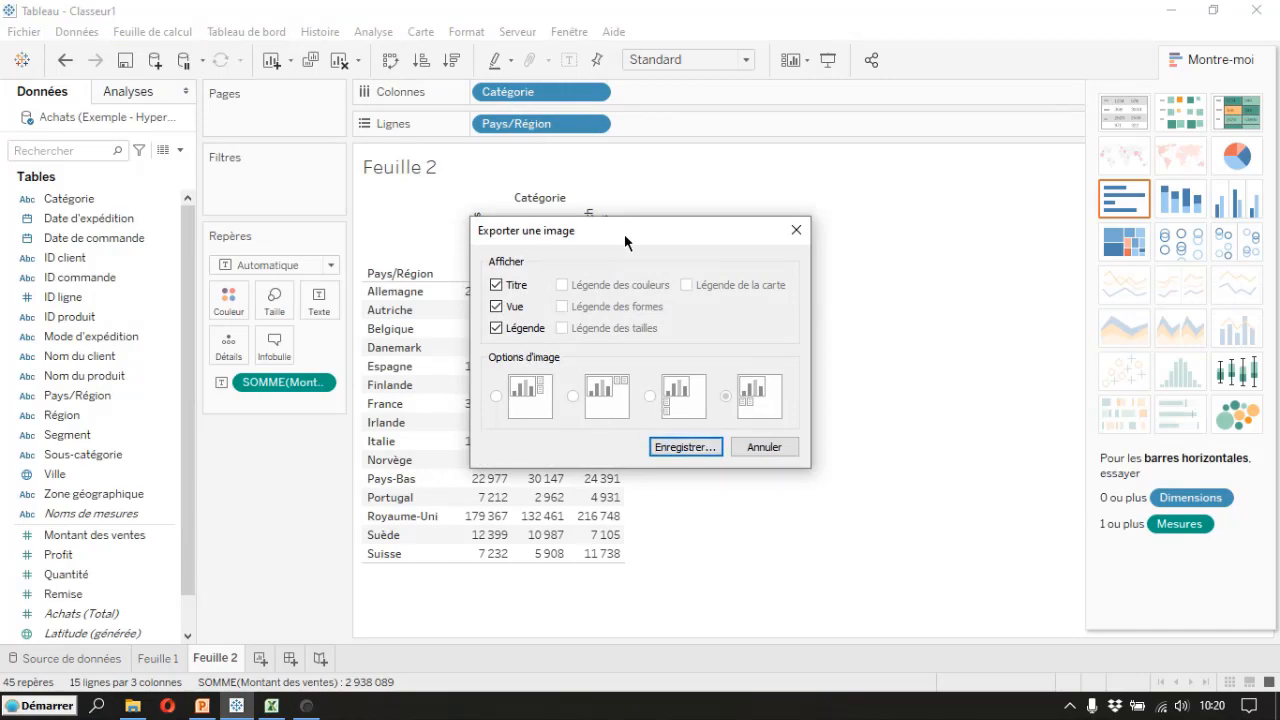
click(497, 330)
click(695, 450)
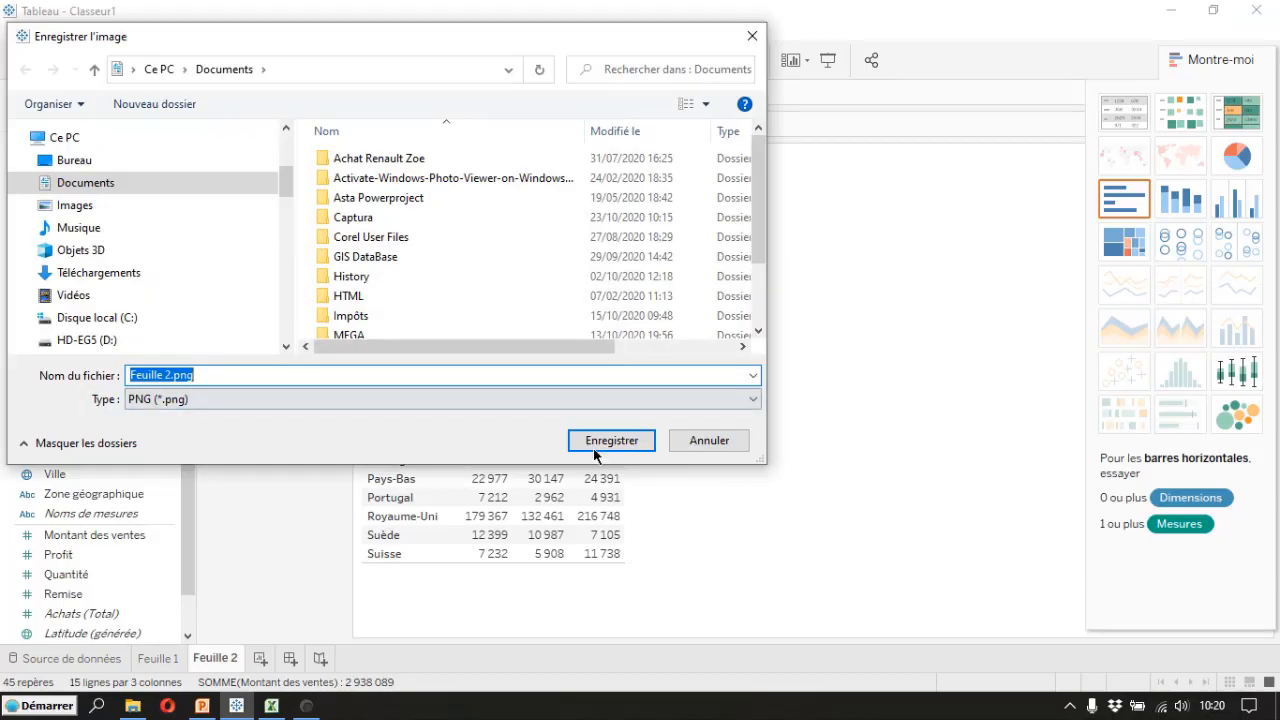
click(198, 366)
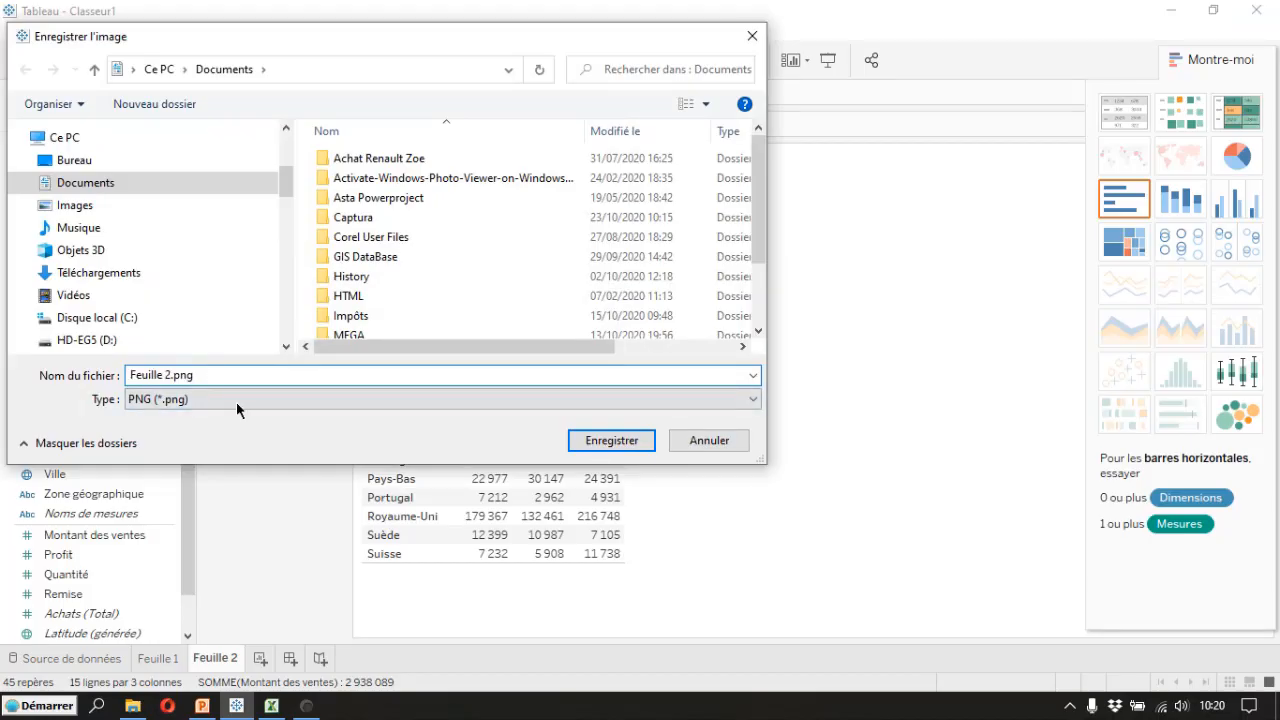
click(611, 441)
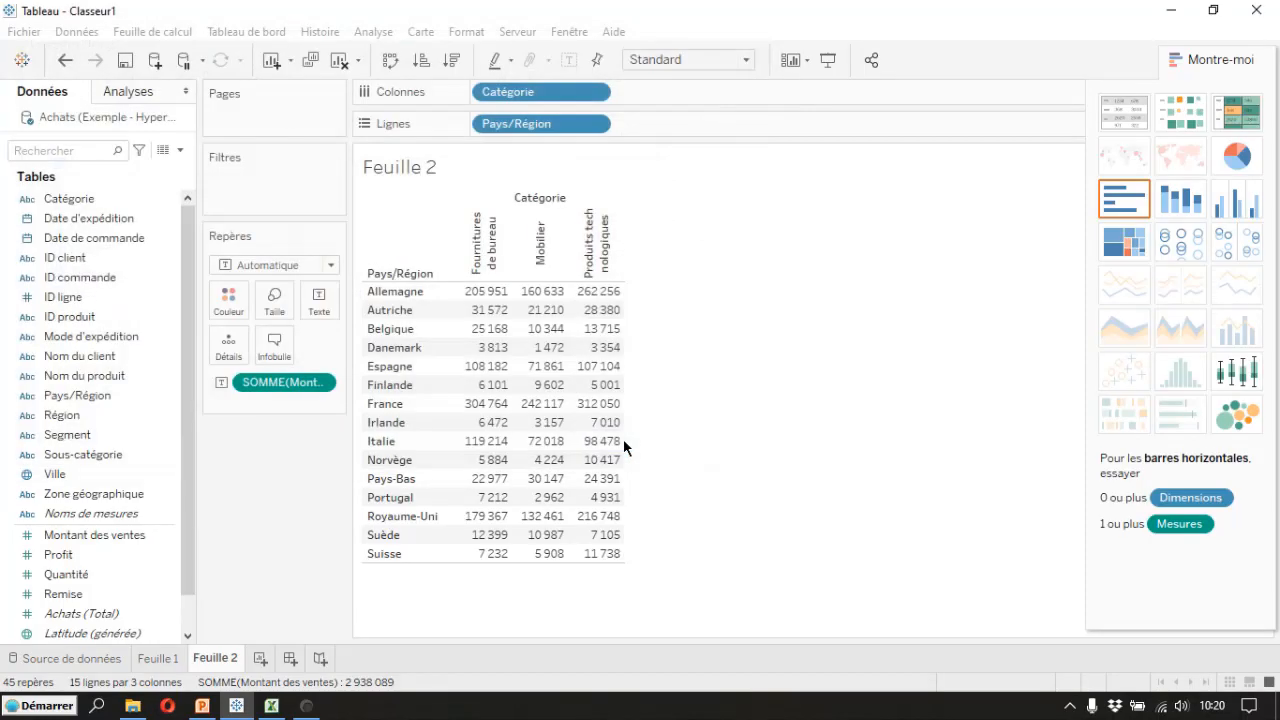
Step: Launch Microsoft Word 2010 with a blank document
click(55, 712)
mouse_move(126, 487)
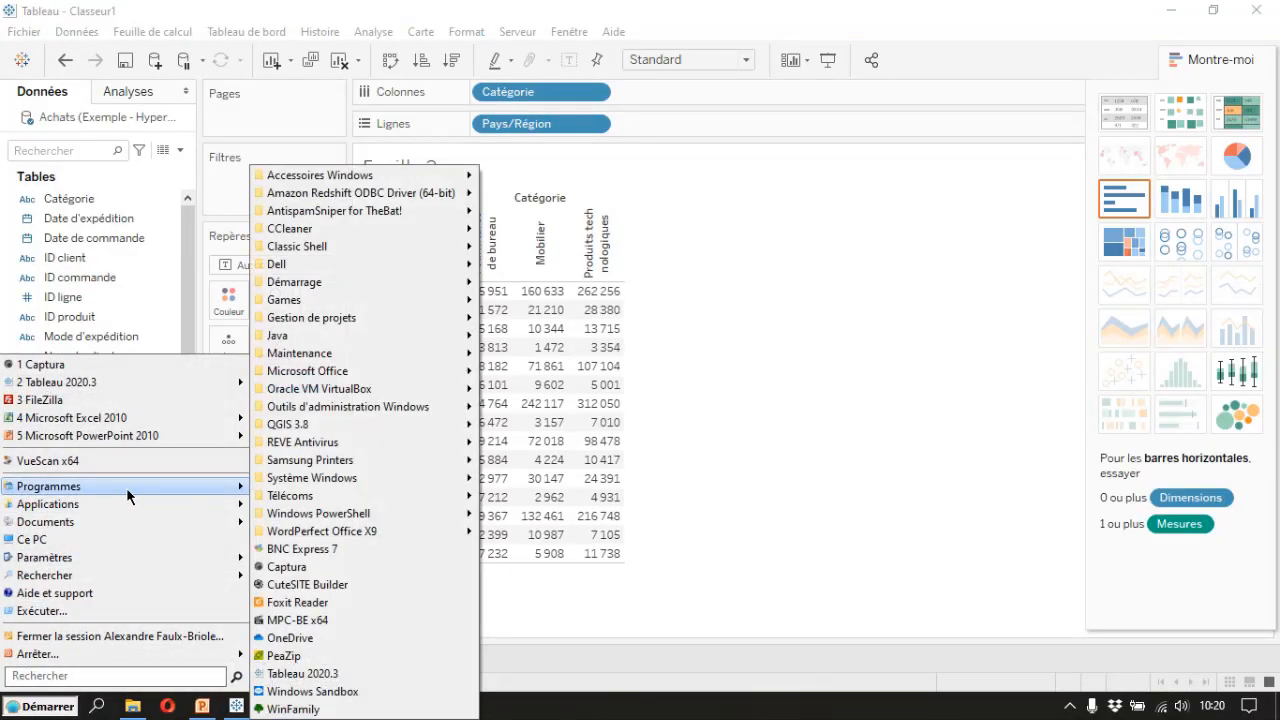
mouse_move(413, 370)
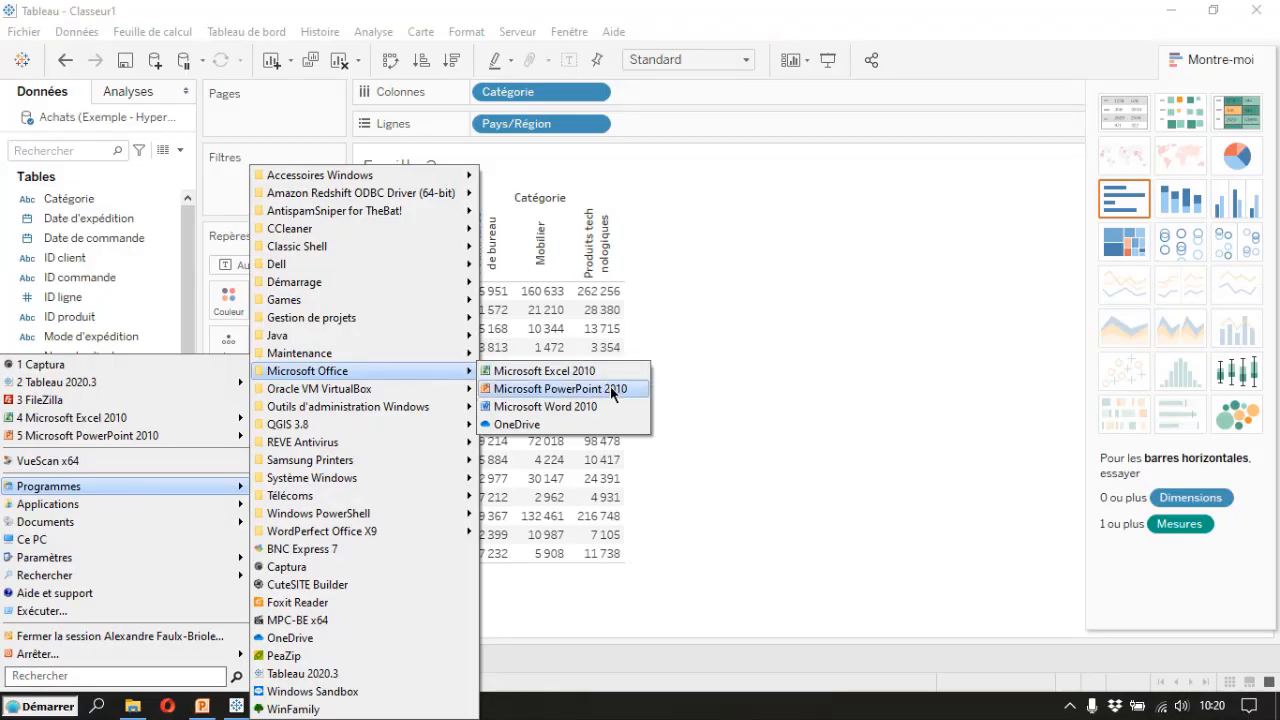
click(576, 407)
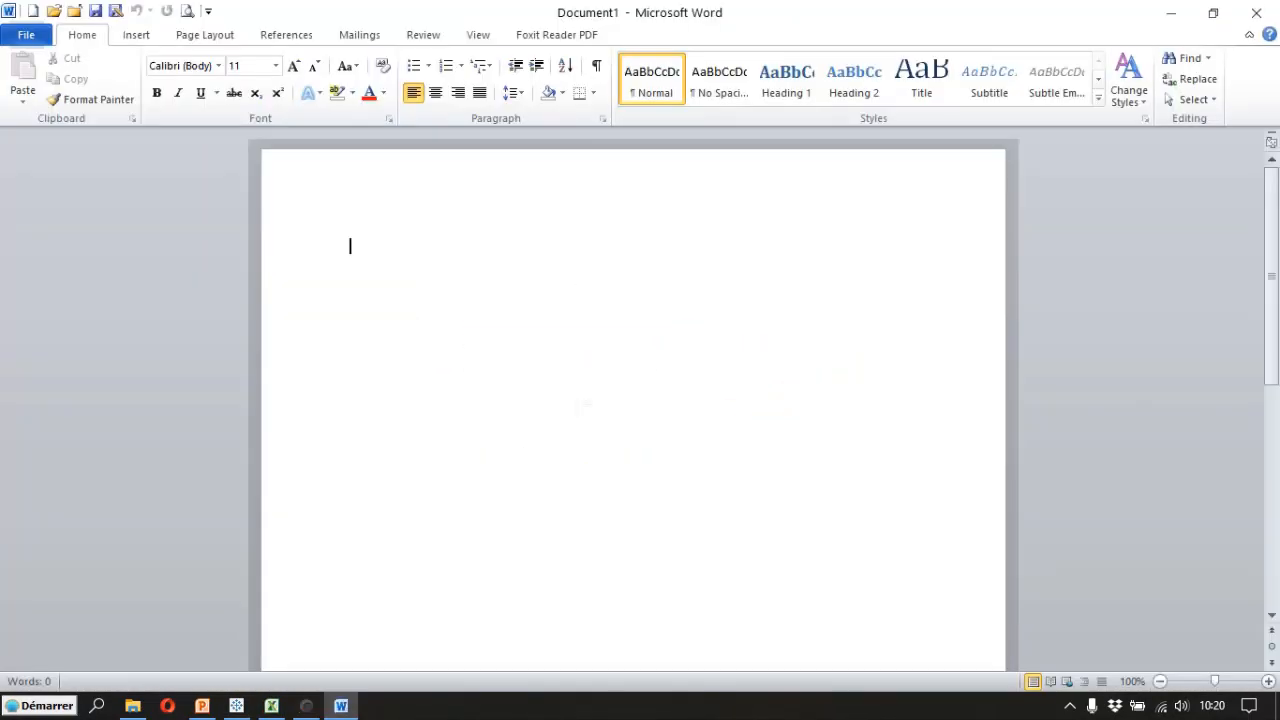
Step: Insert the picture Feuille 1.png from the Documents folder into the blank document
click(138, 34)
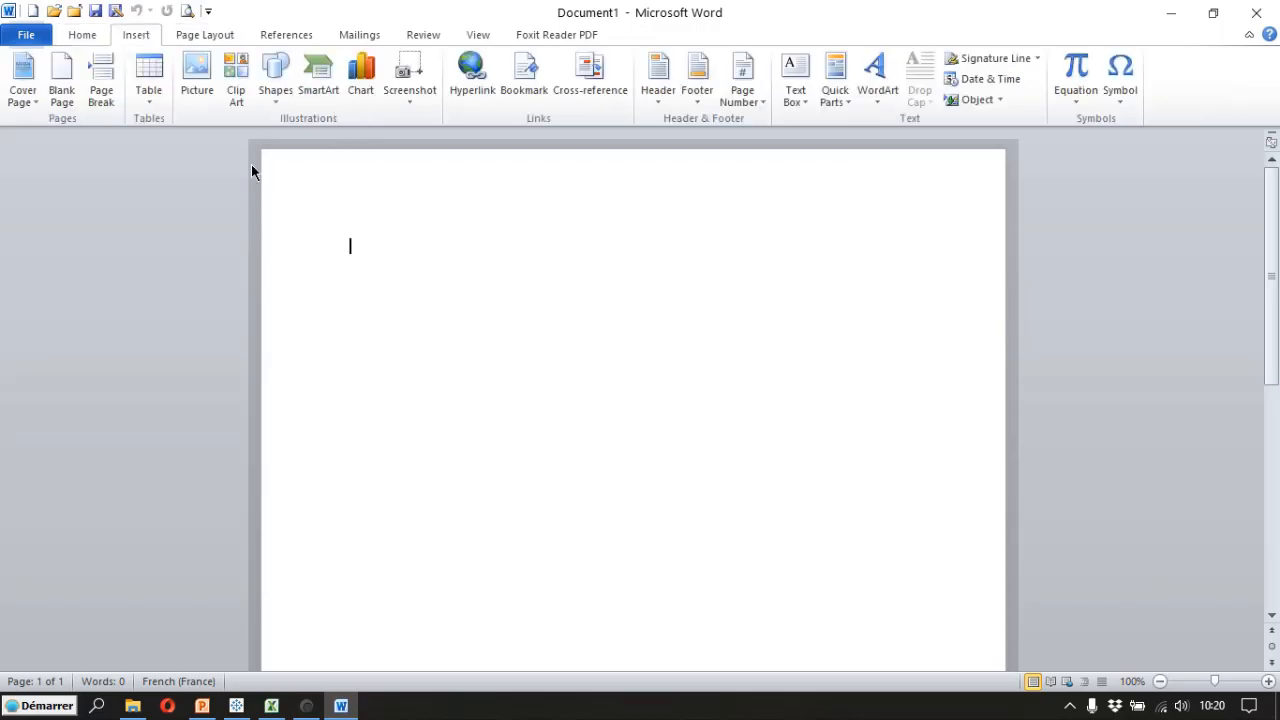
click(188, 72)
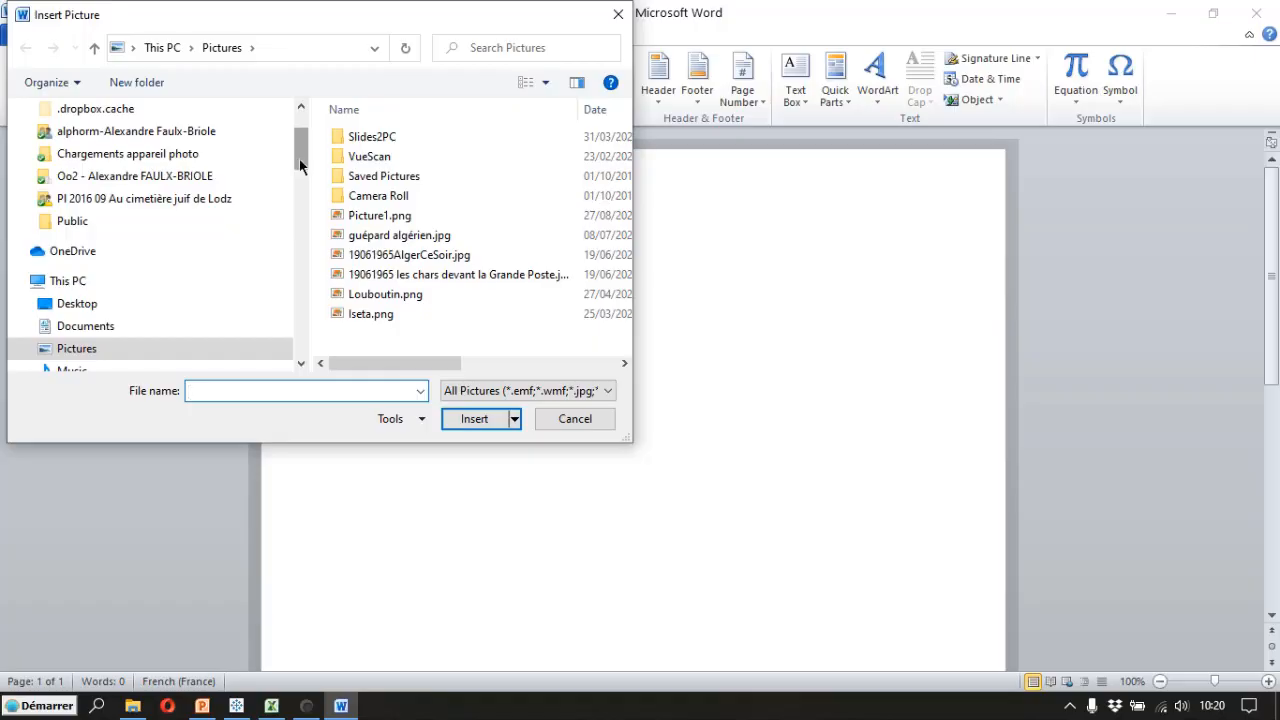
scroll(300, 157, up, 1)
scroll(300, 157, down, 2)
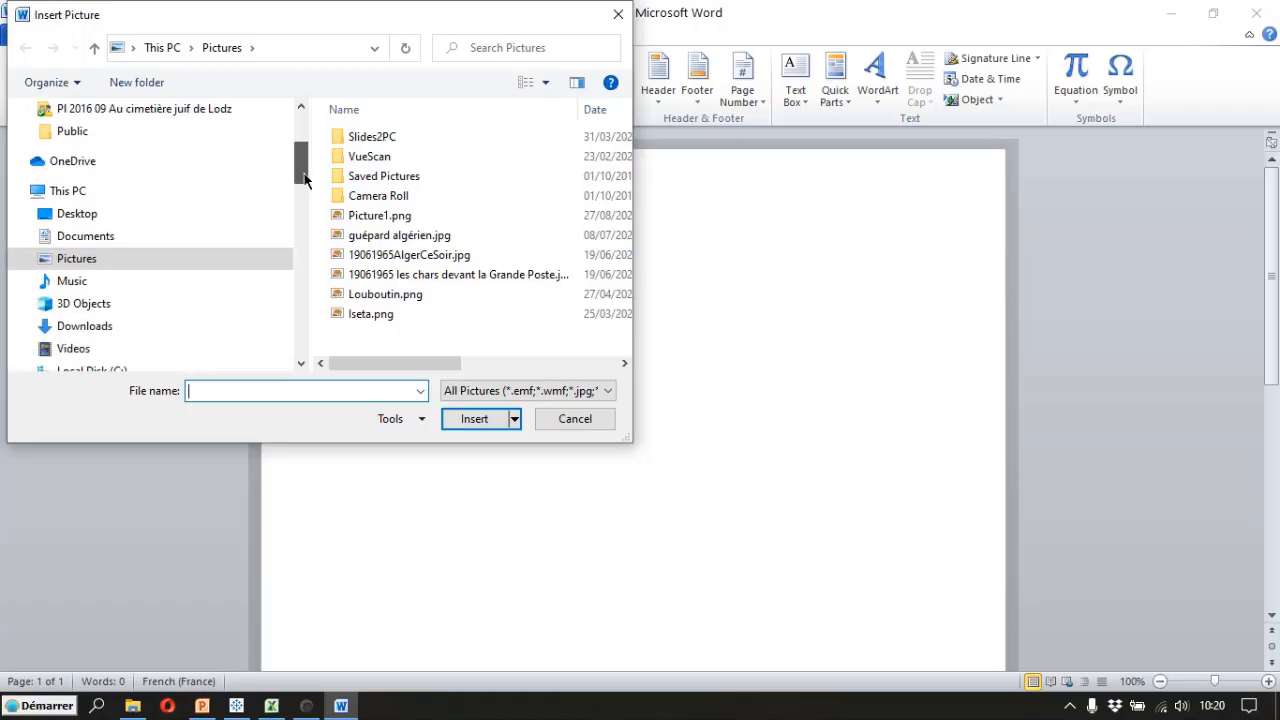
click(86, 236)
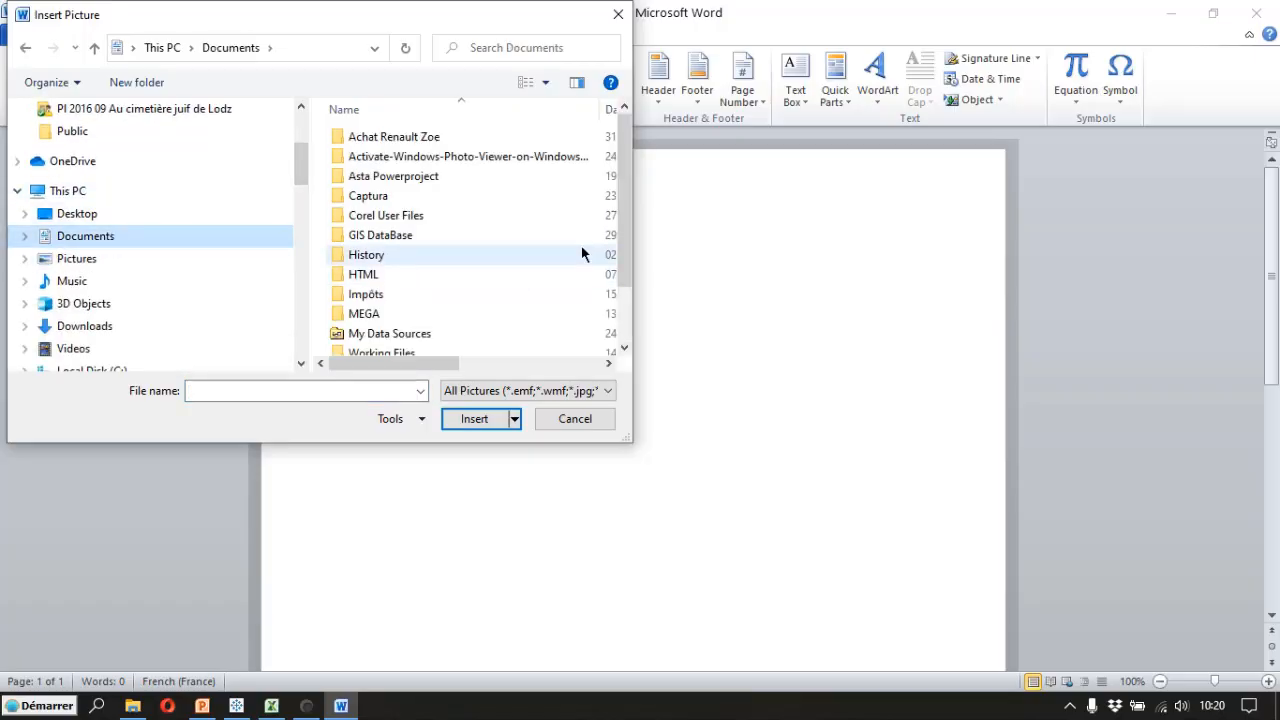
drag(623, 211, 628, 296)
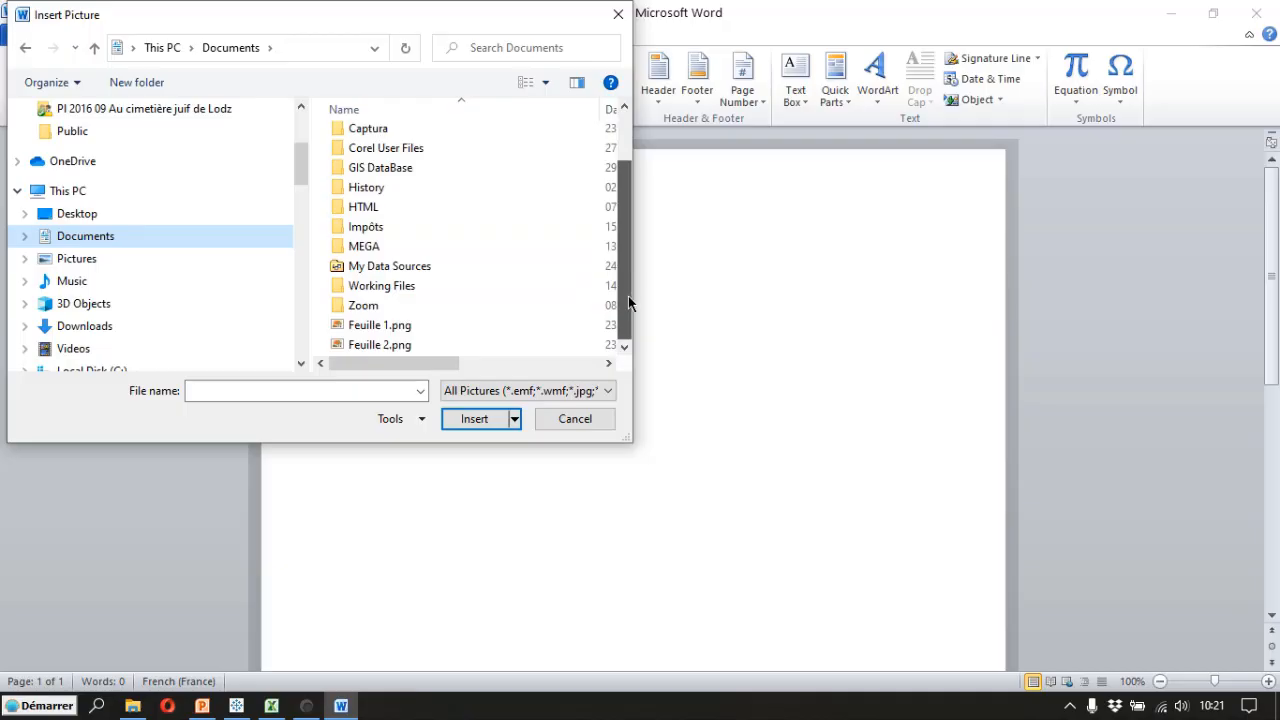
click(392, 325)
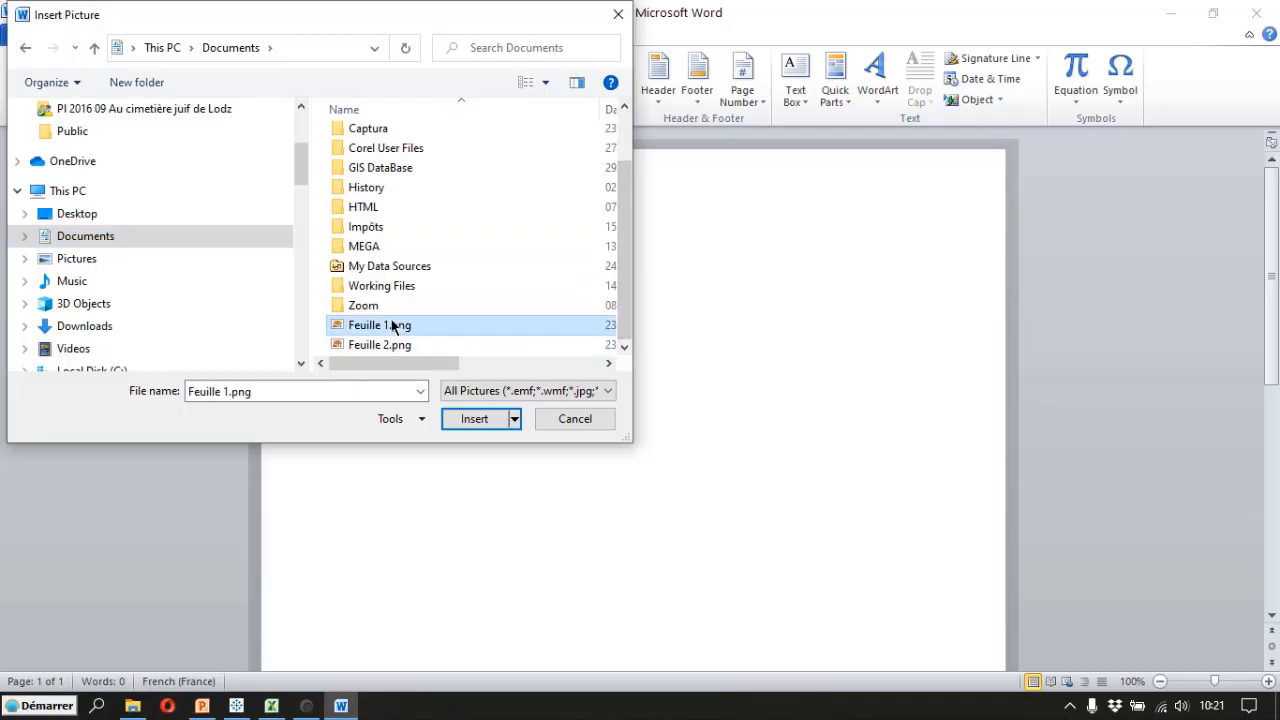
click(476, 424)
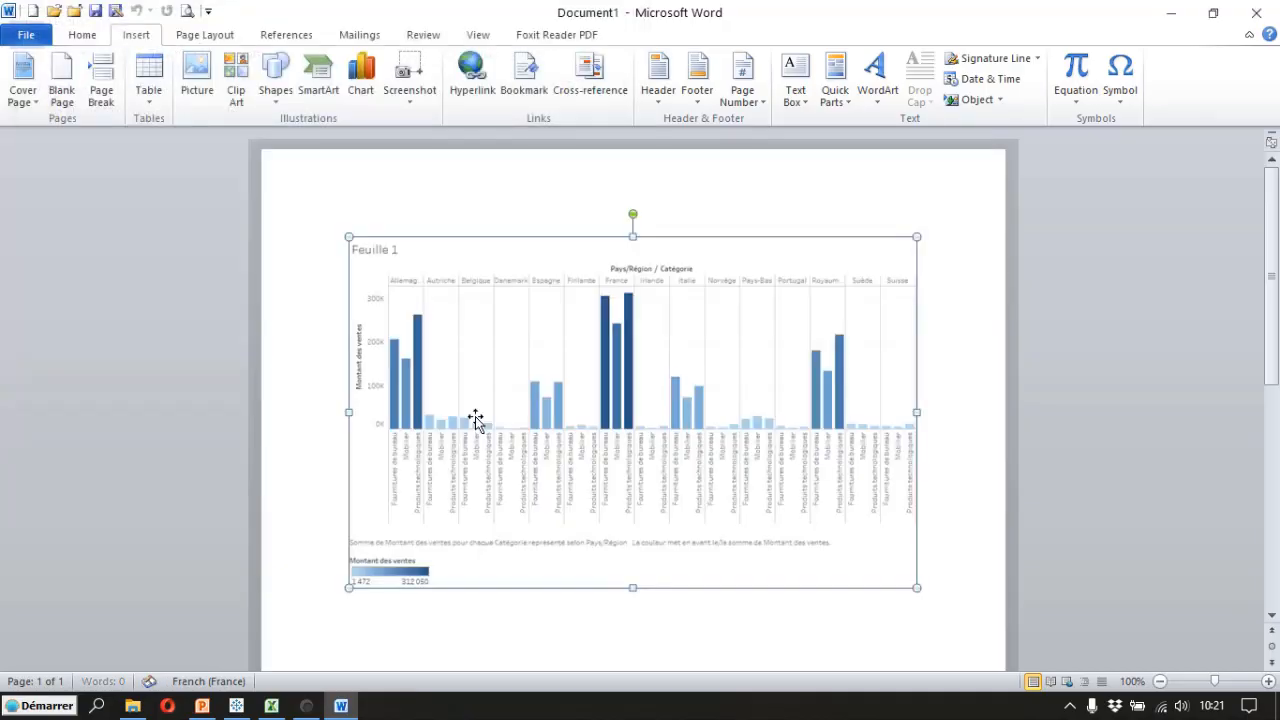
Step: Add a page break after the chart image and insert Feuille 2.png from Documents on the new page
click(995, 449)
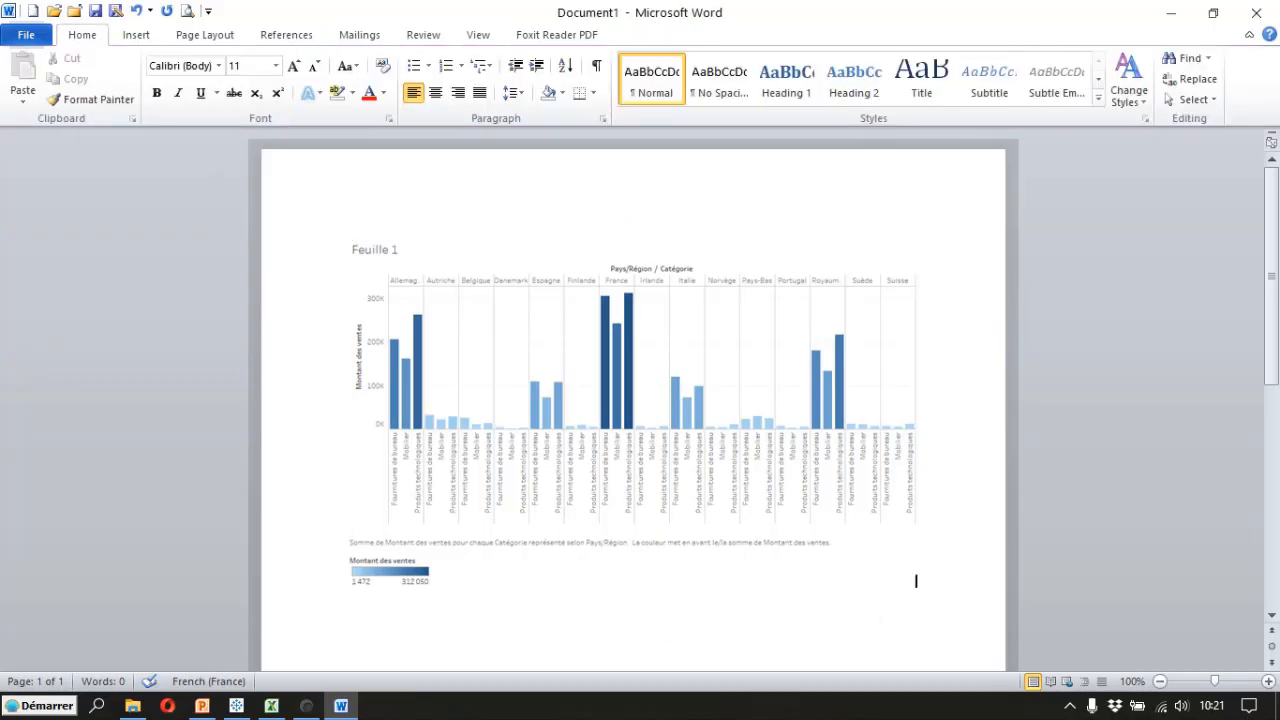
key(ctrl+Return)
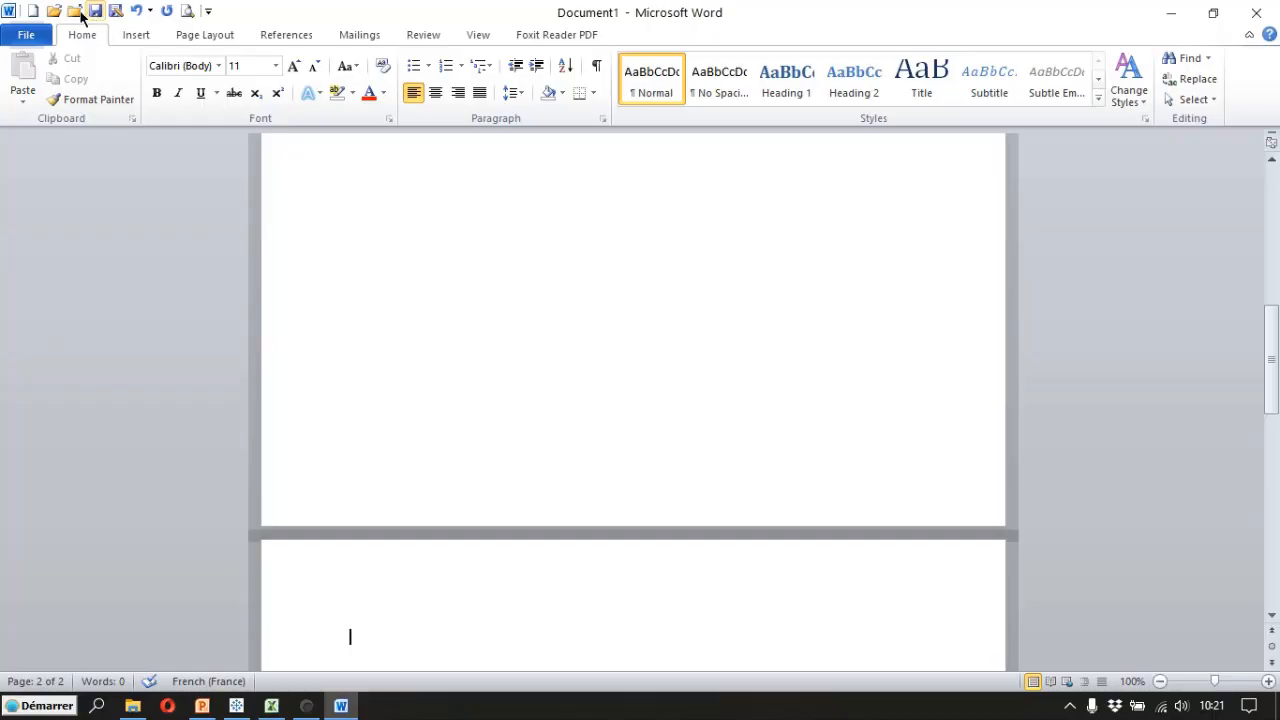
click(134, 36)
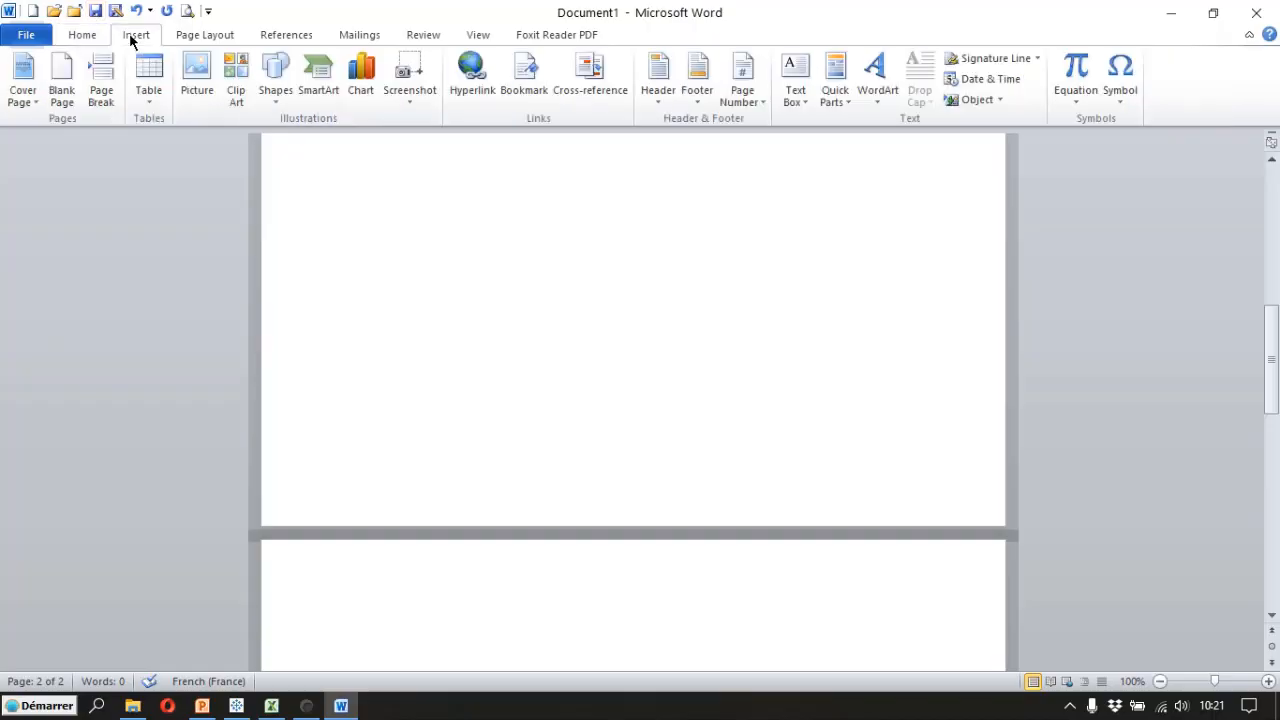
click(197, 73)
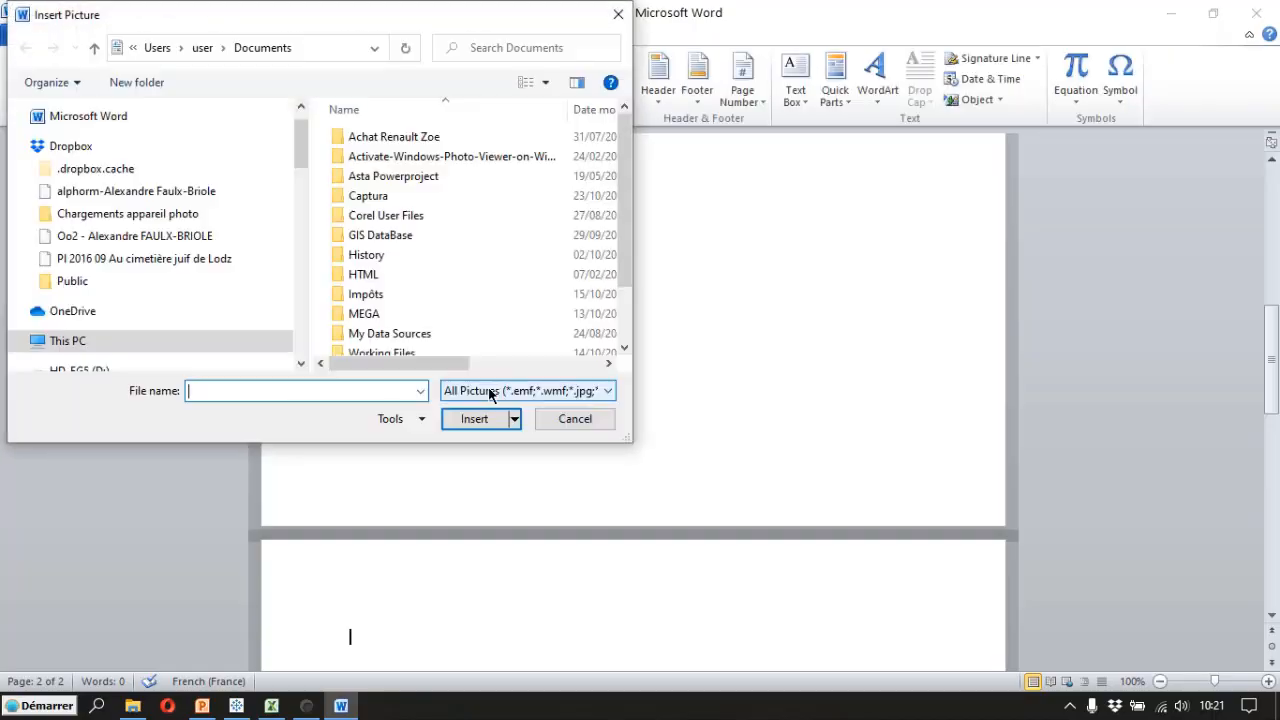
scroll(629, 262, down, 2)
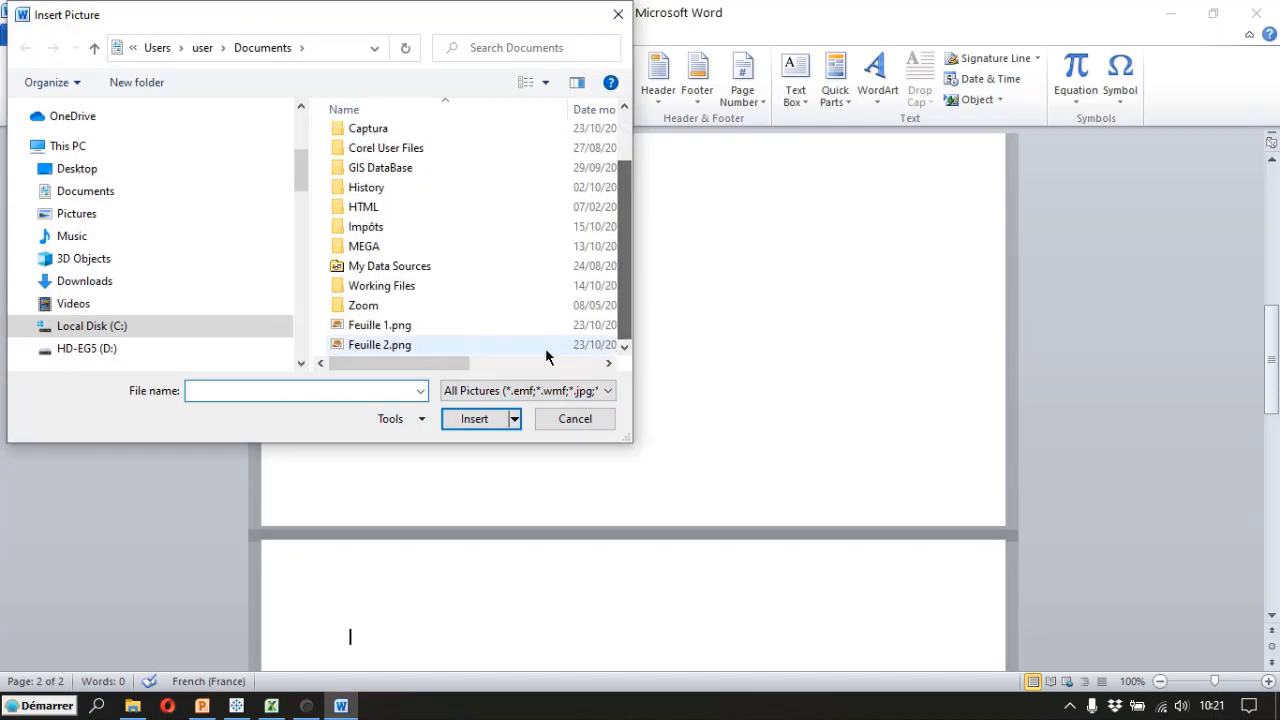
click(403, 346)
click(488, 427)
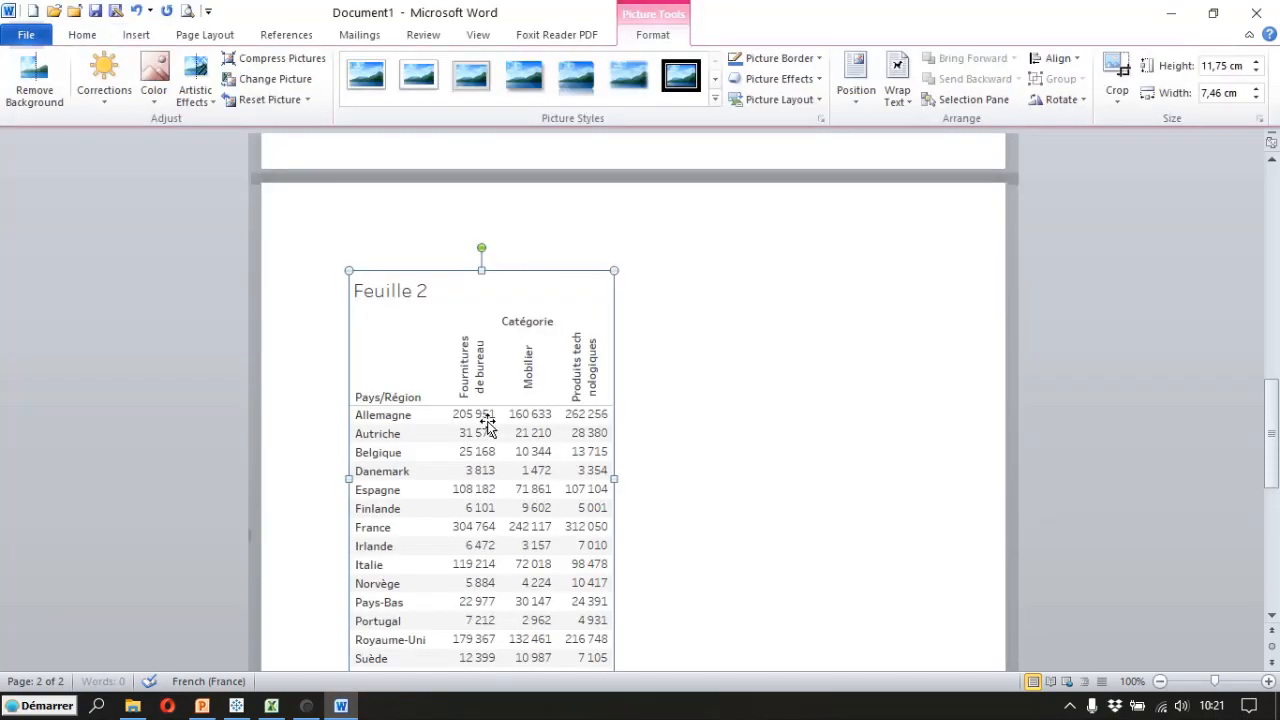
Step: Review both pages of the document, examining the inserted chart image and the crosstab image
scroll(488, 427, down, 1)
scroll(488, 427, up, 1)
scroll(793, 500, up, 15)
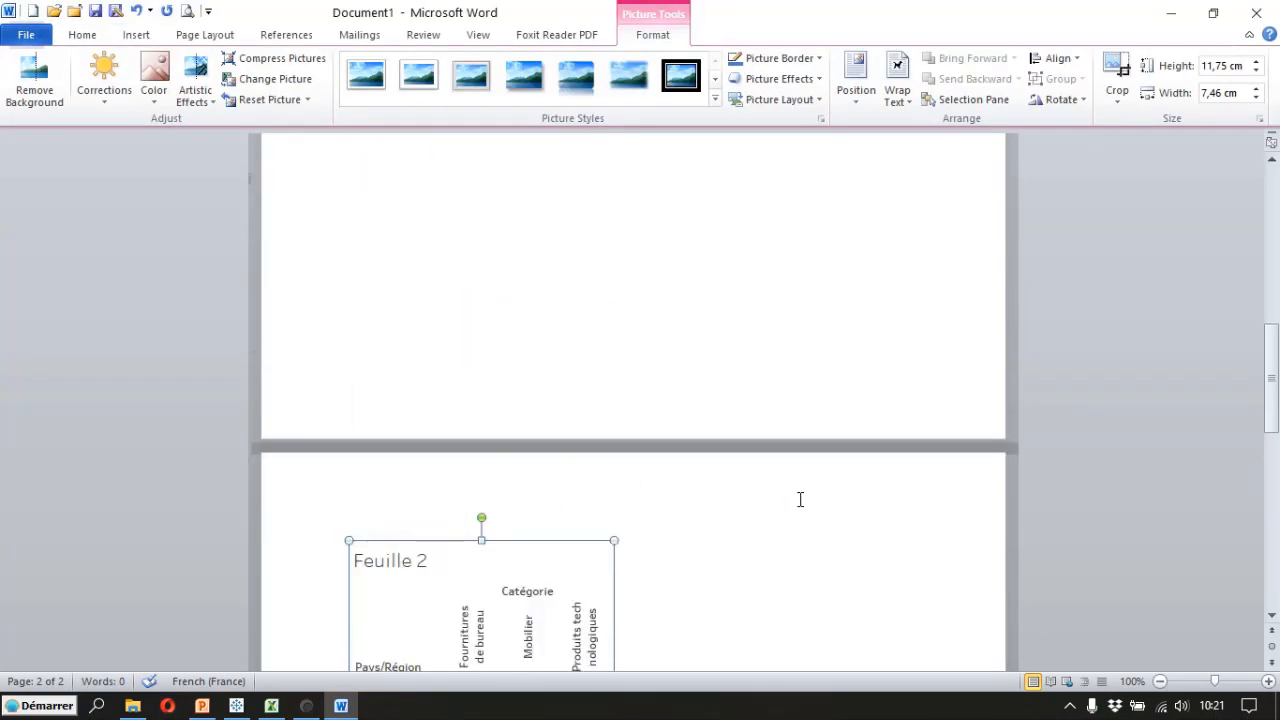
click(971, 493)
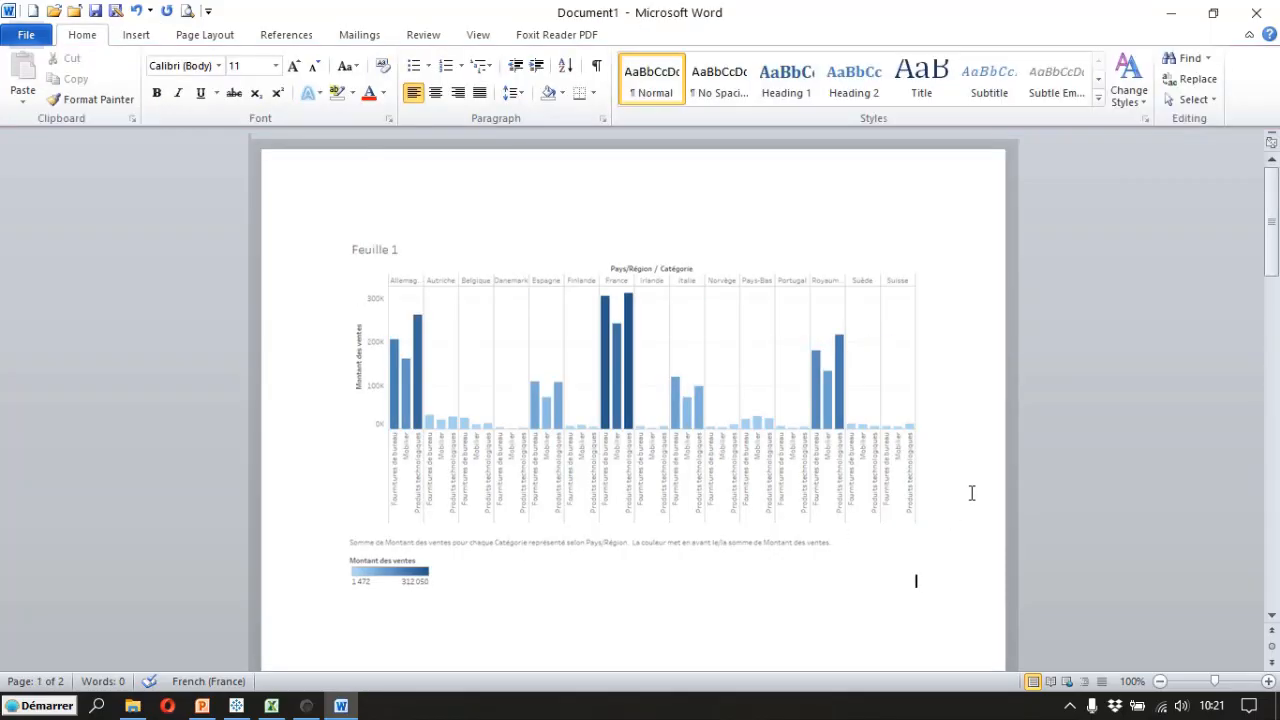
scroll(971, 493, down, 15)
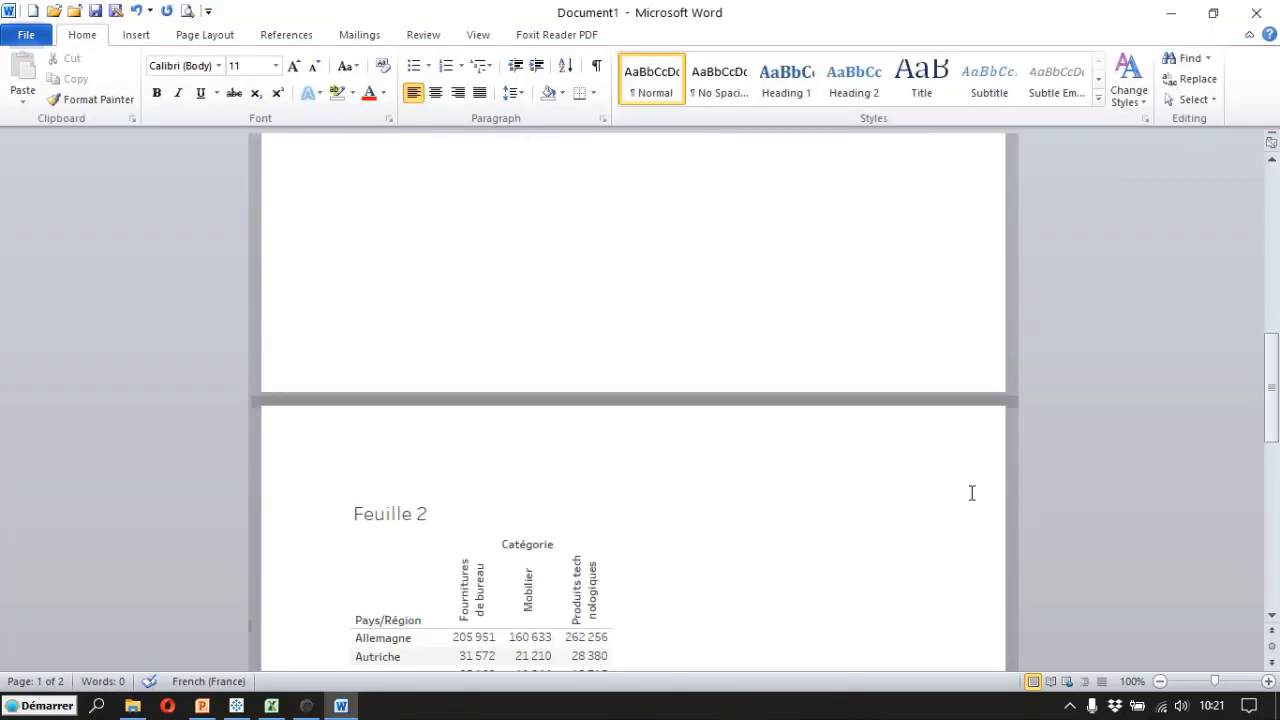
scroll(971, 493, down, 3)
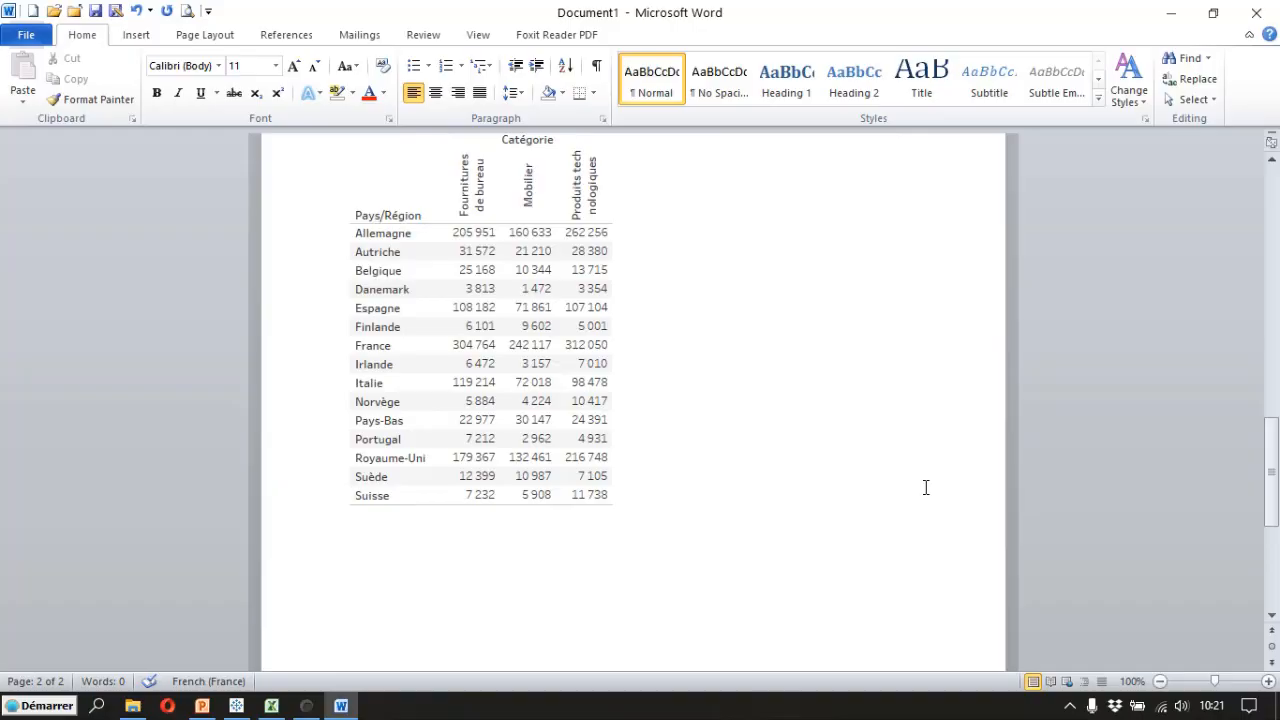
Step: Save the document as "FR_786_10_03 Exporter une vue sous forme d'image" in Word Document (*.docx) format in the Wp Files folder
click(96, 12)
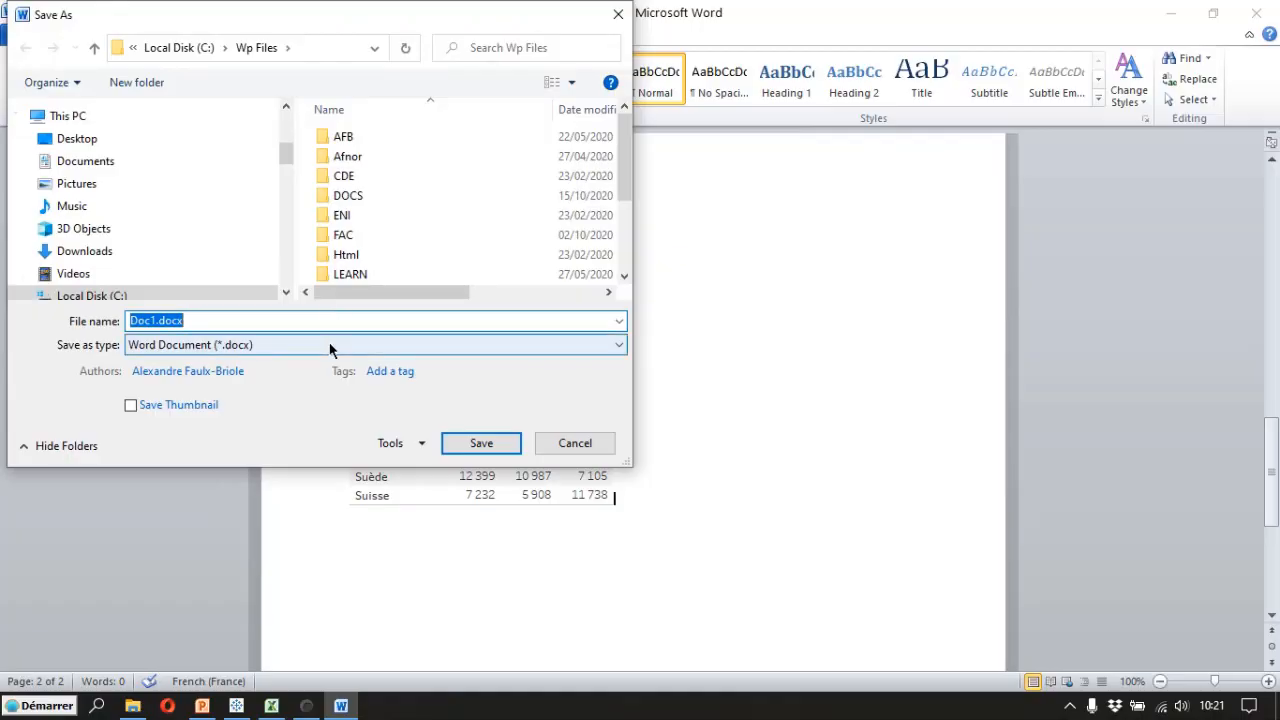
text(FR_786_10_03 x)
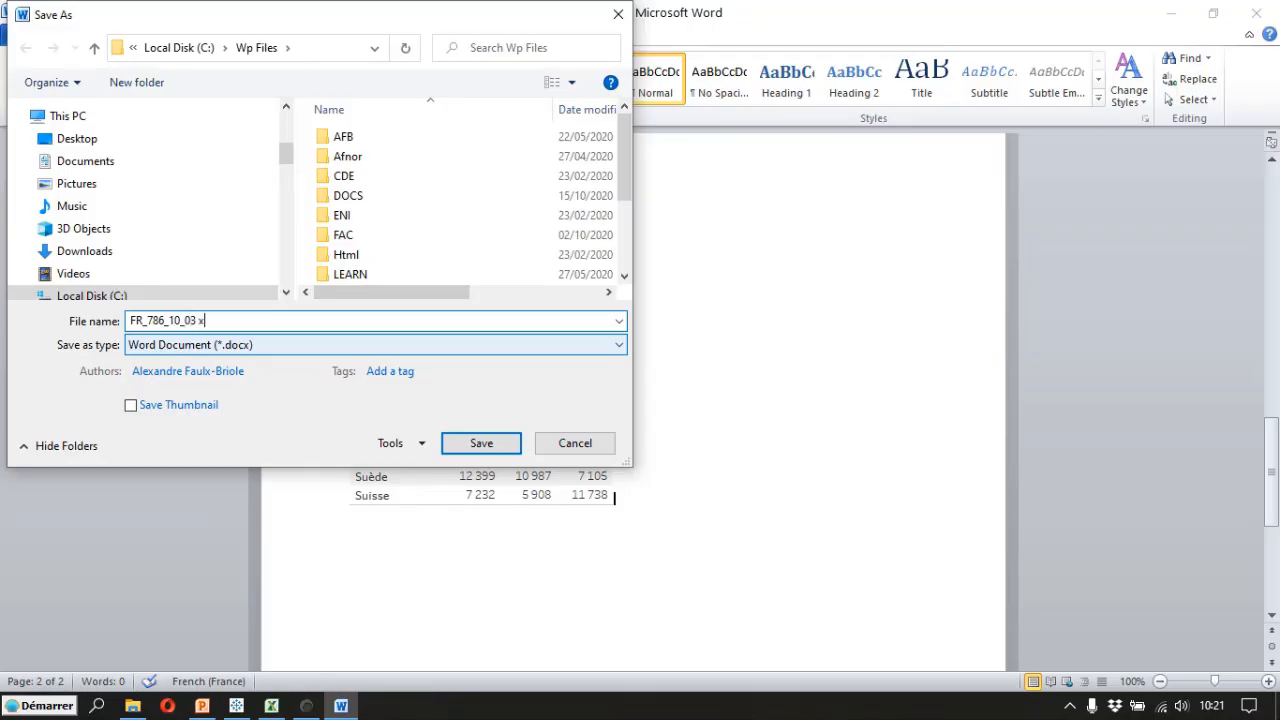
text(Exporter)
text( un)
text(e vue su)
text(os forme d'ima)
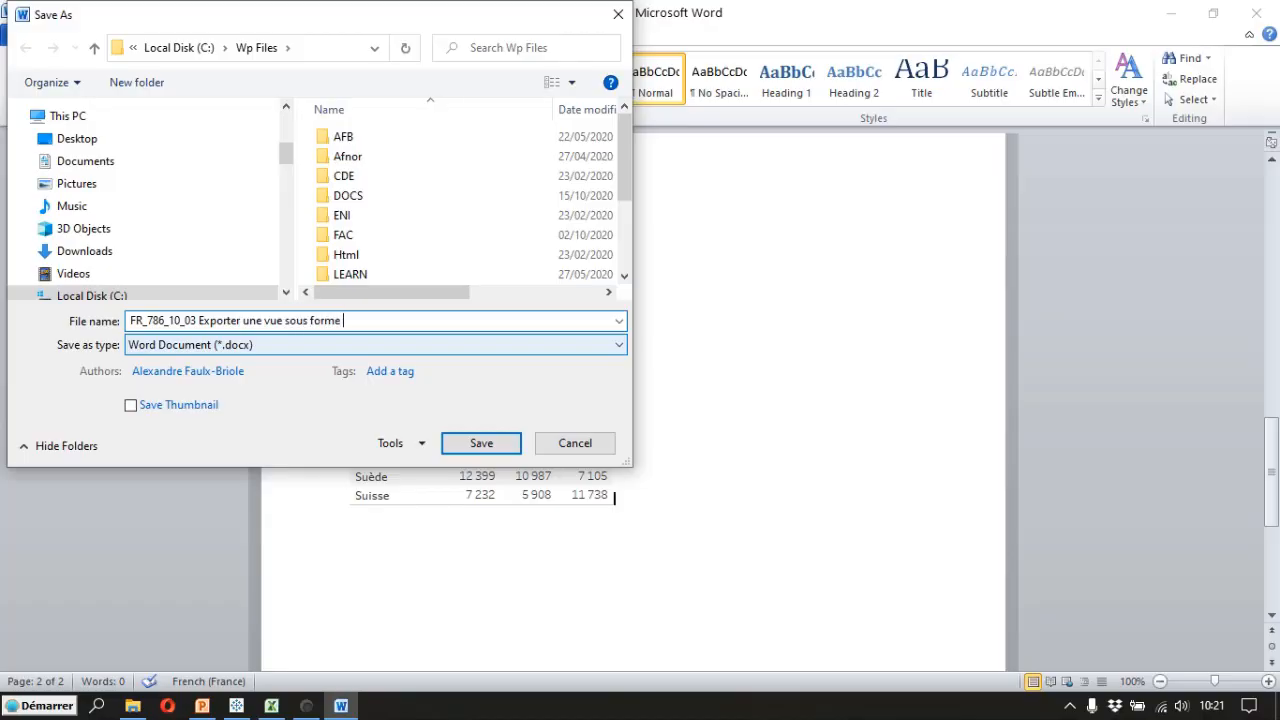
text(ge)
key(Return)
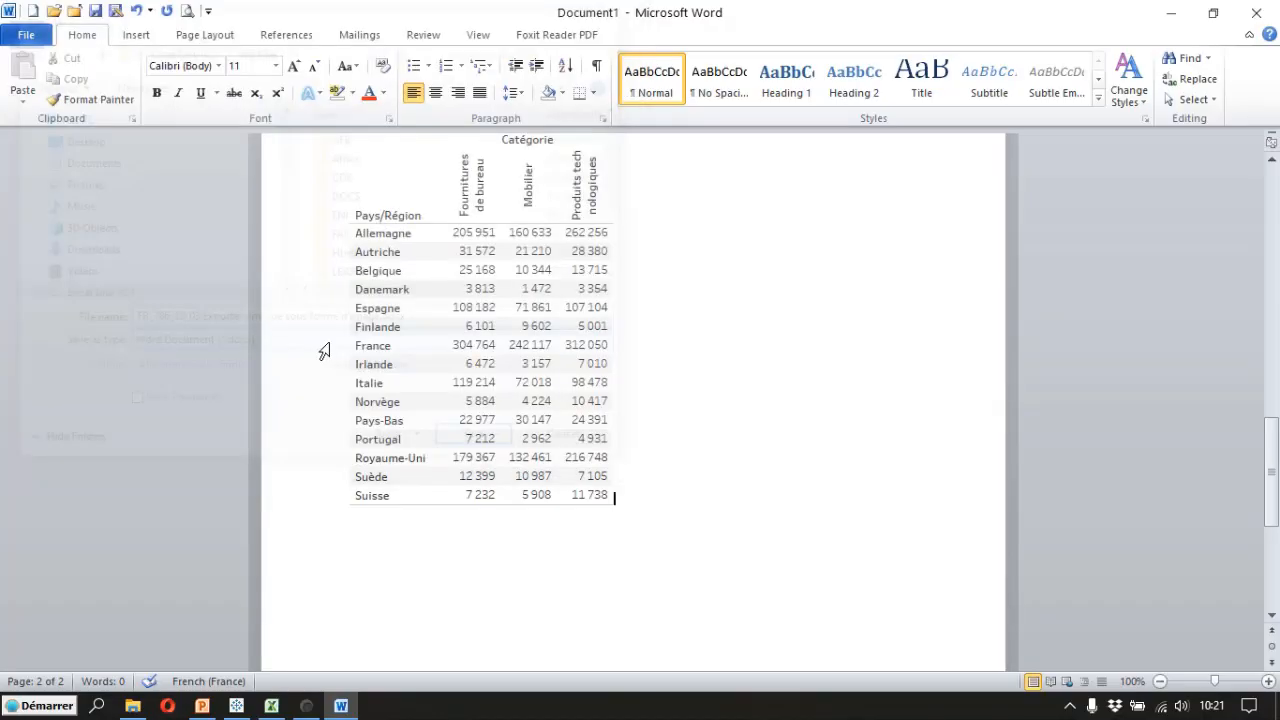
Step: Switch to Tableau and set up a PowerPoint export of specific workbook sheets, including Feuille 1 and Feuille 2
click(239, 709)
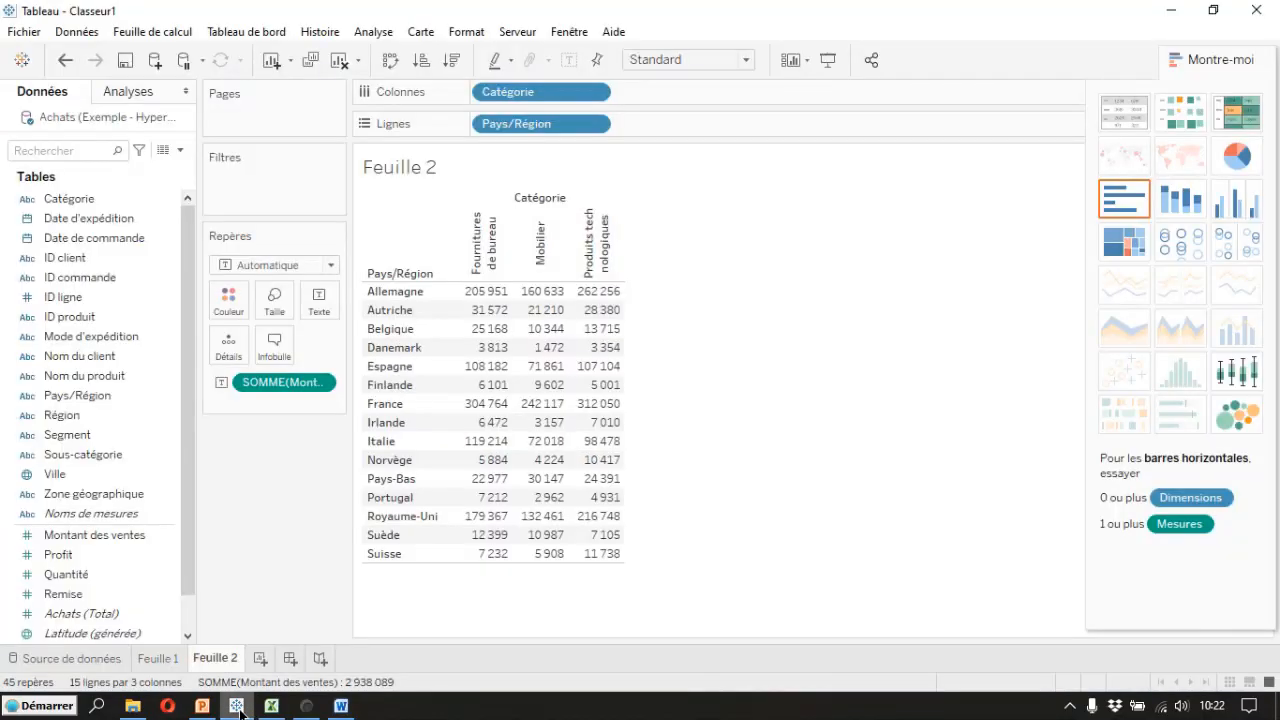
click(29, 36)
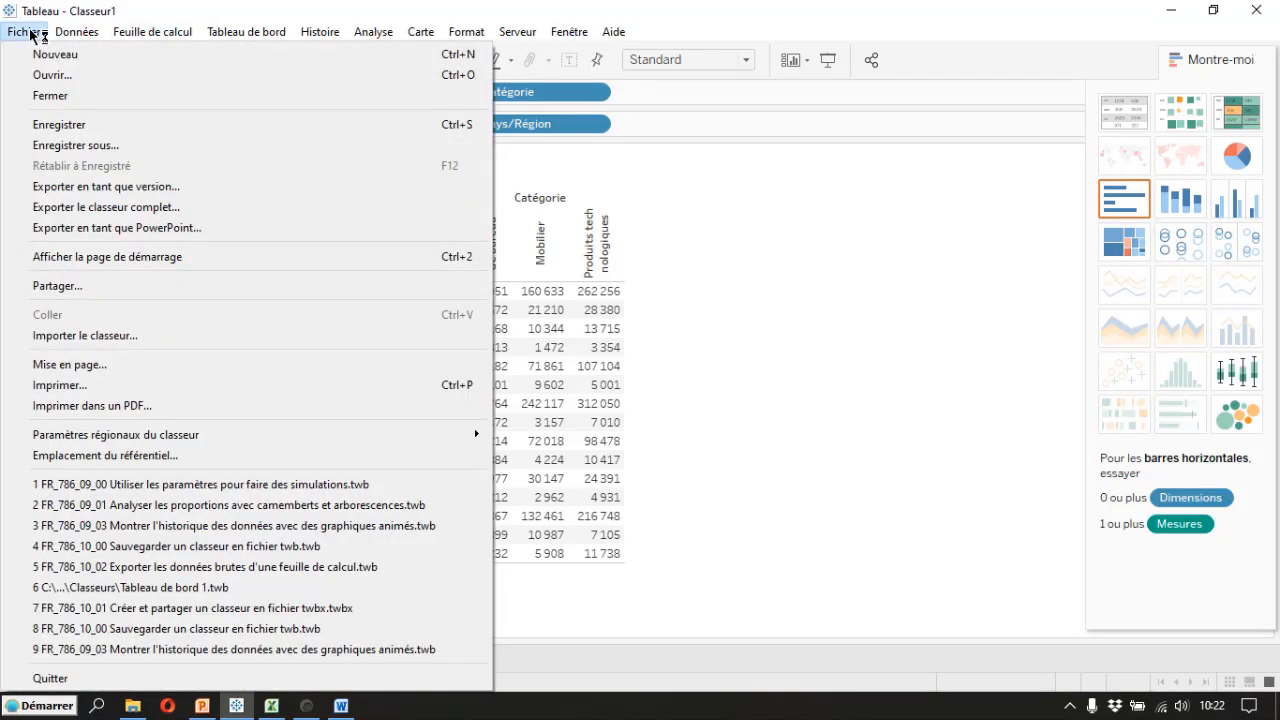
click(81, 229)
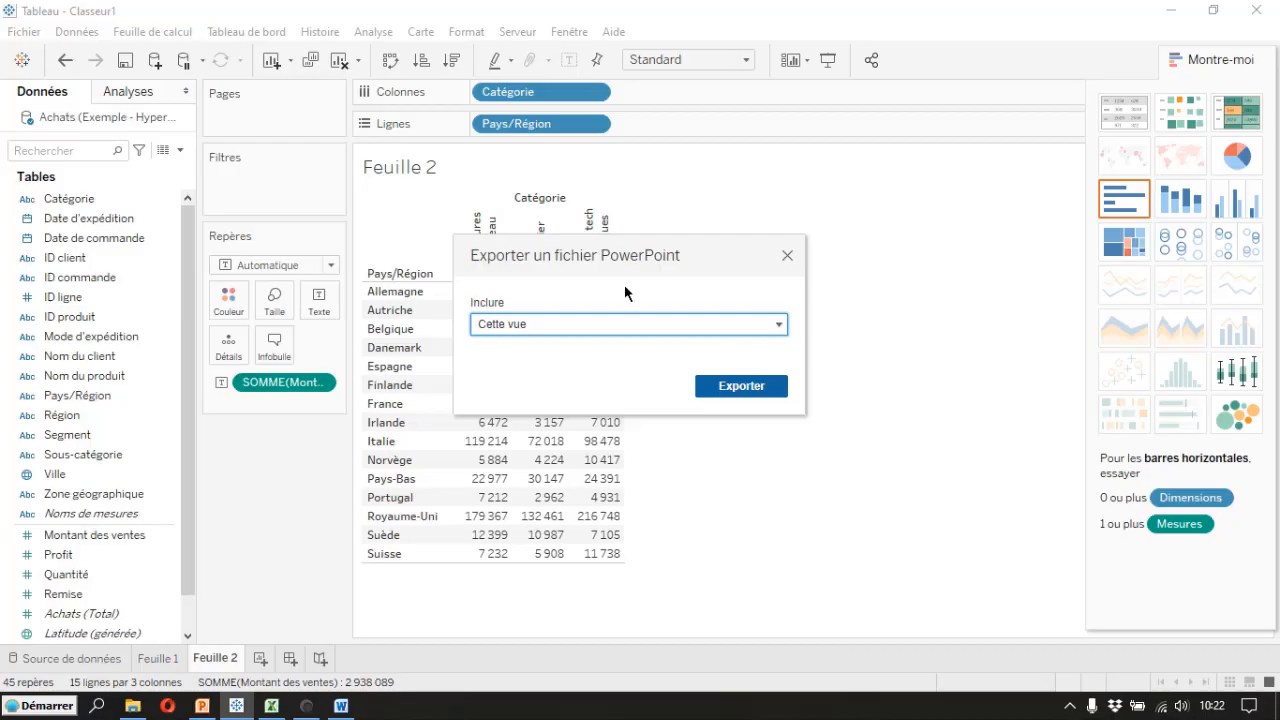
drag(620, 254, 546, 231)
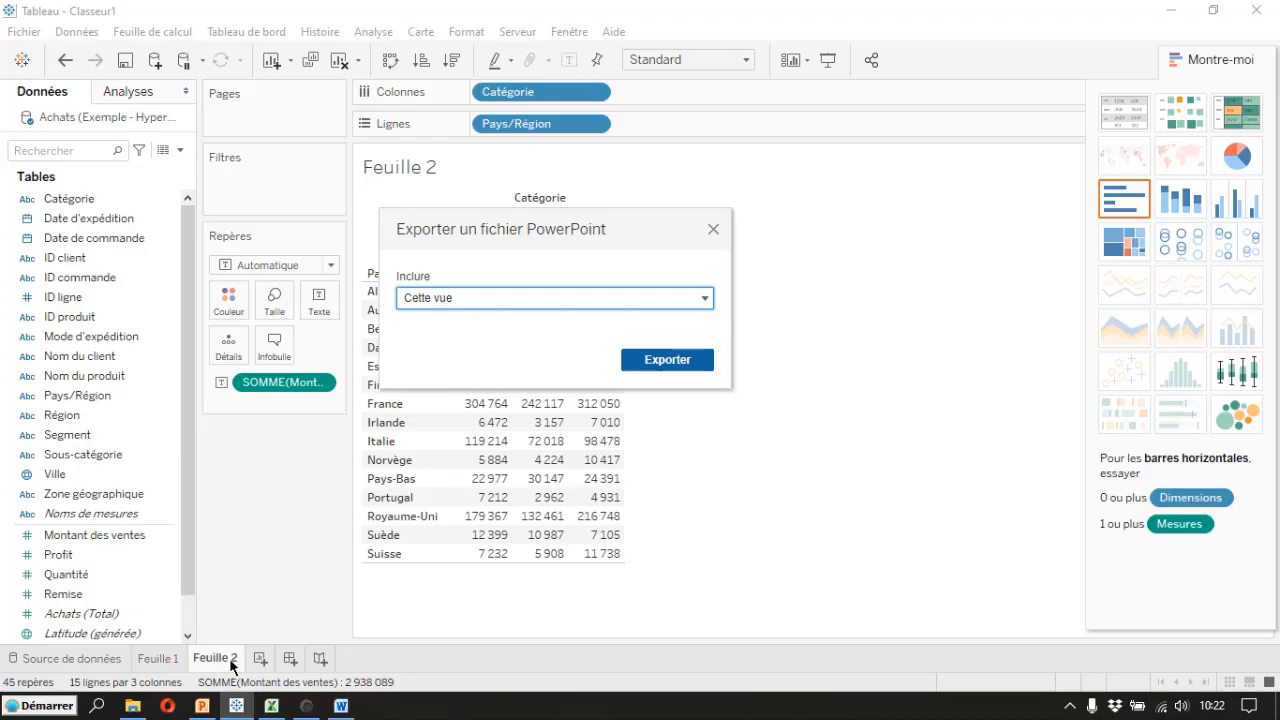
click(705, 300)
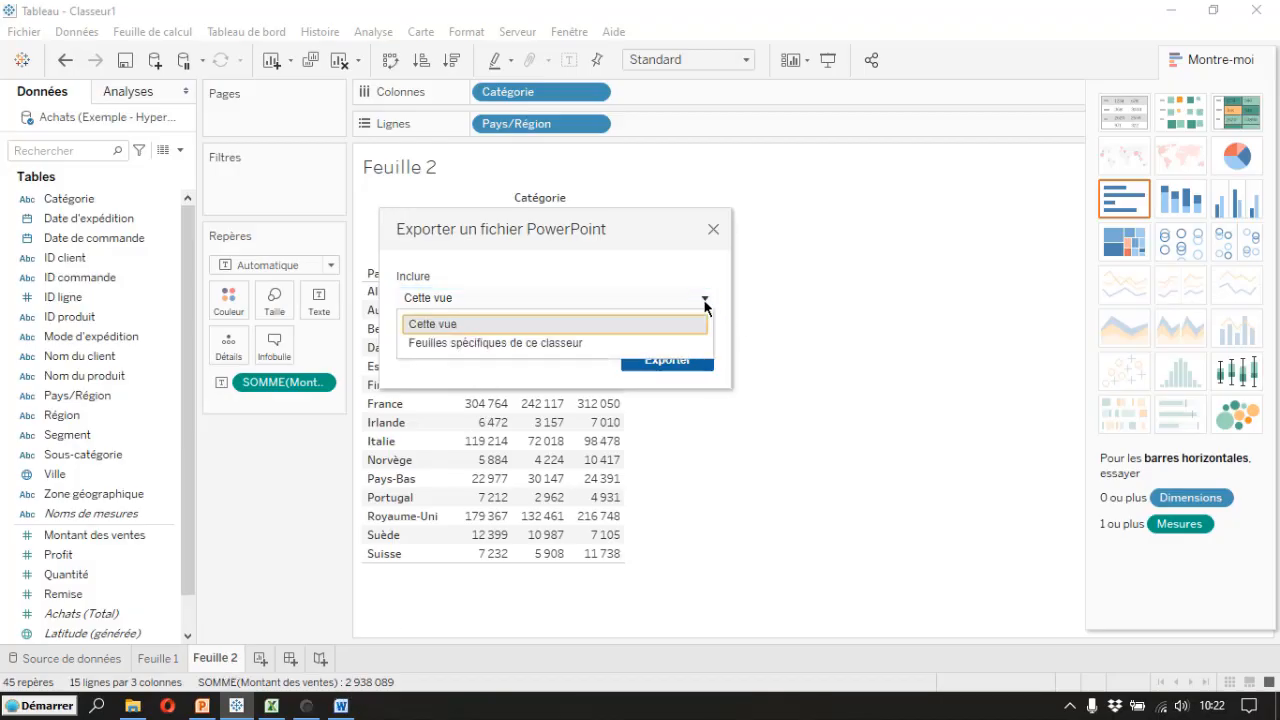
click(570, 344)
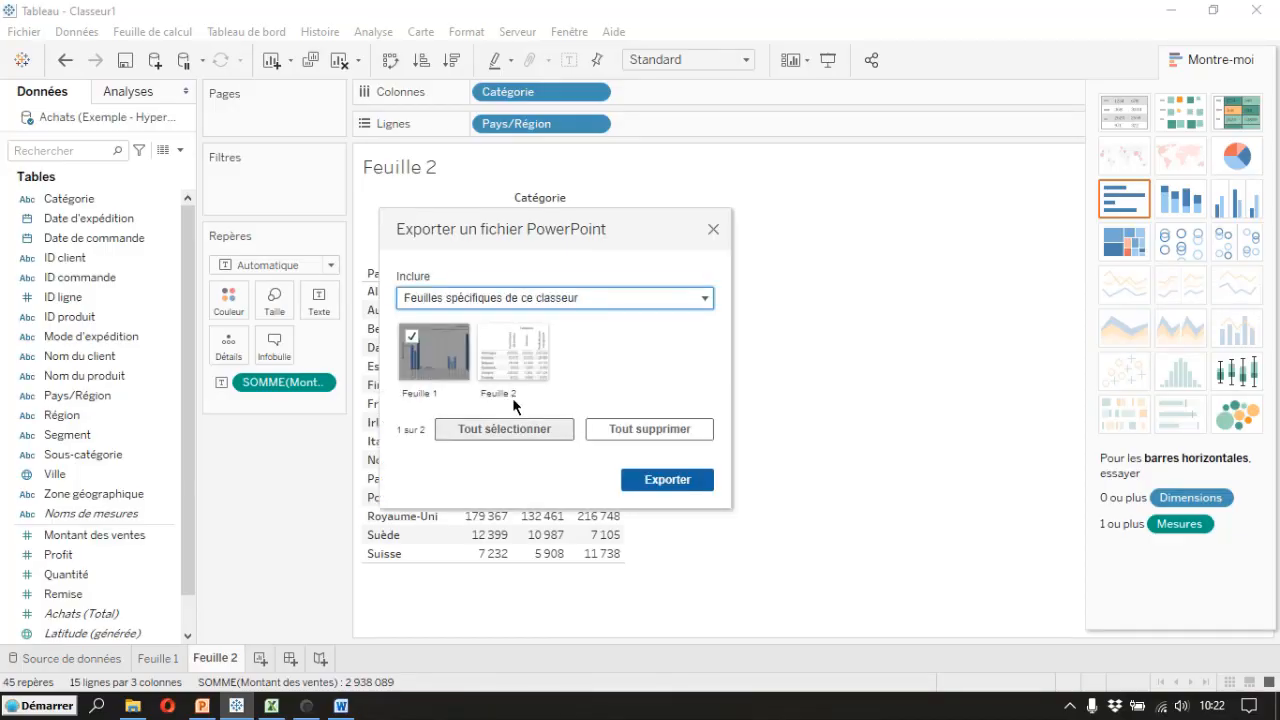
click(505, 358)
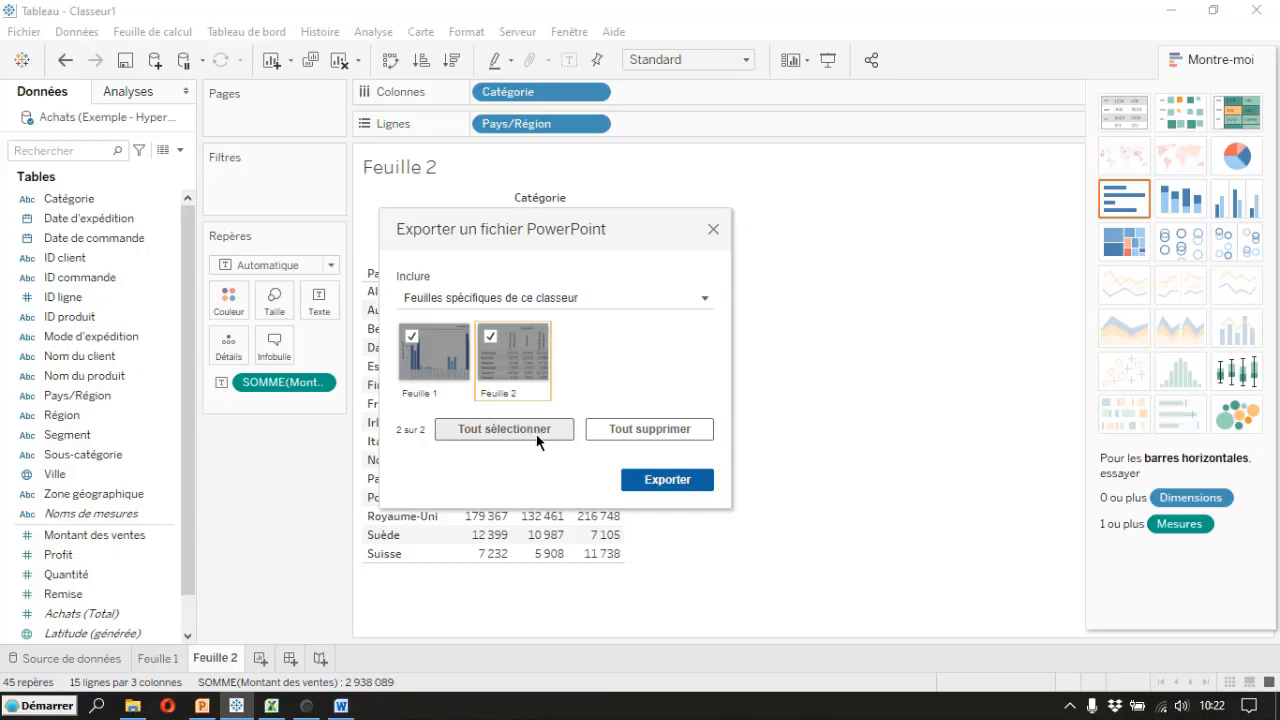
click(629, 442)
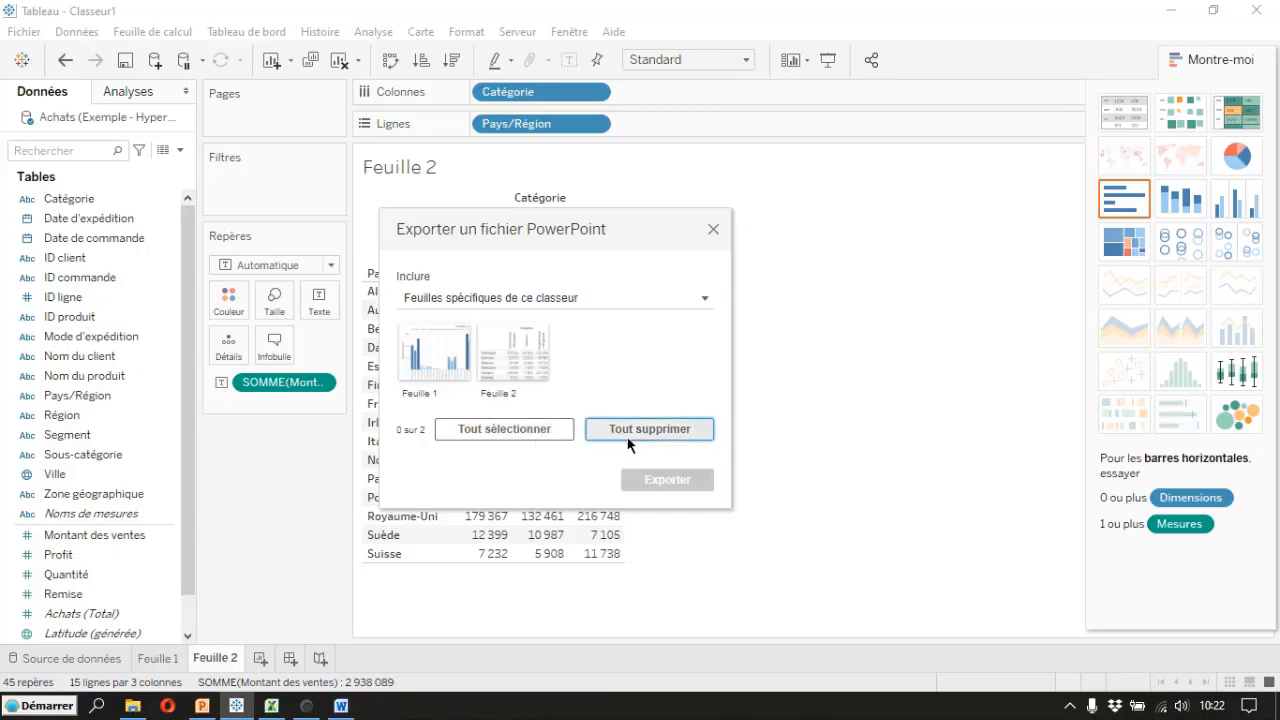
click(437, 364)
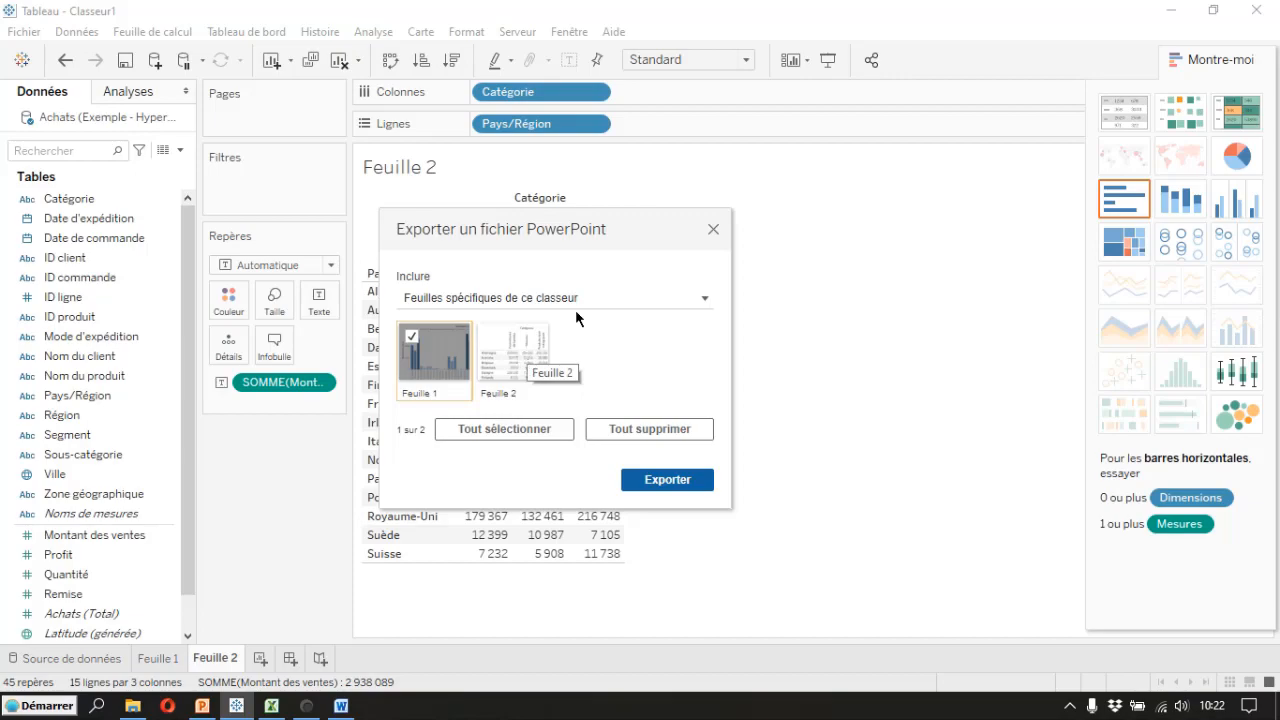
click(530, 362)
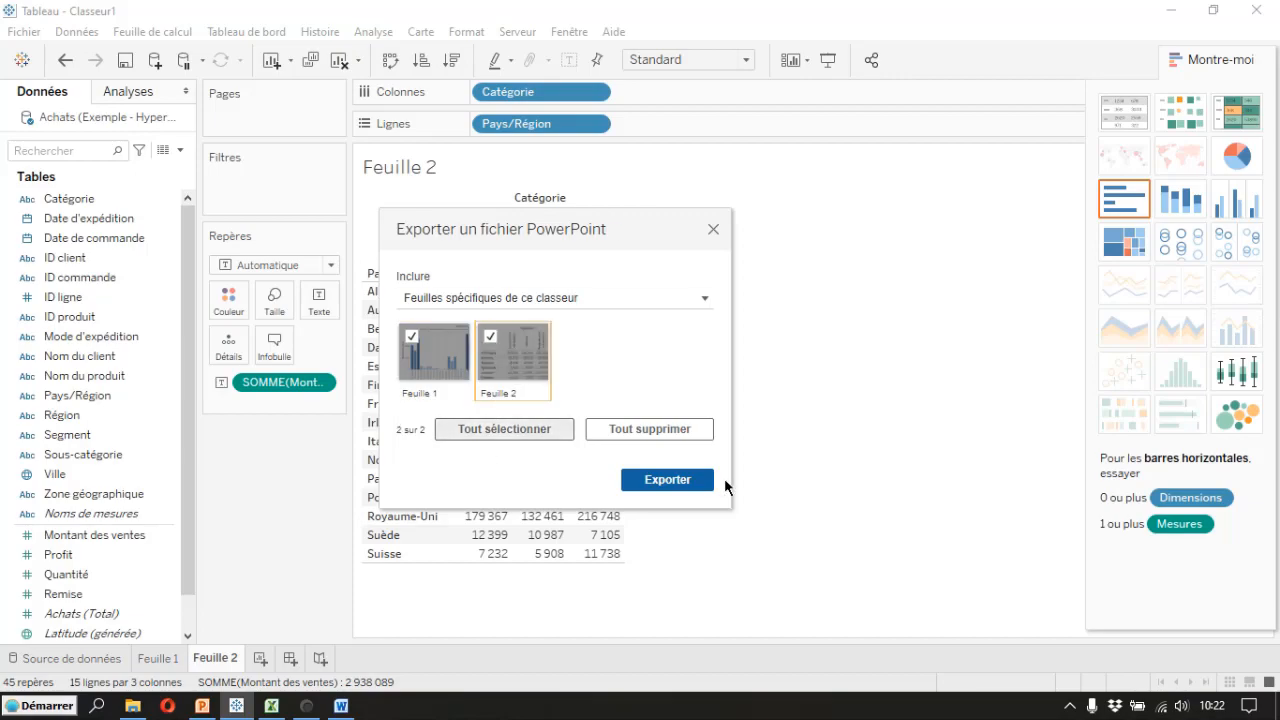
Step: Export the selected sheets to the Documents folder as "FR_786_10_03 Exporter une vue sous forme d'image.pptx"
click(665, 480)
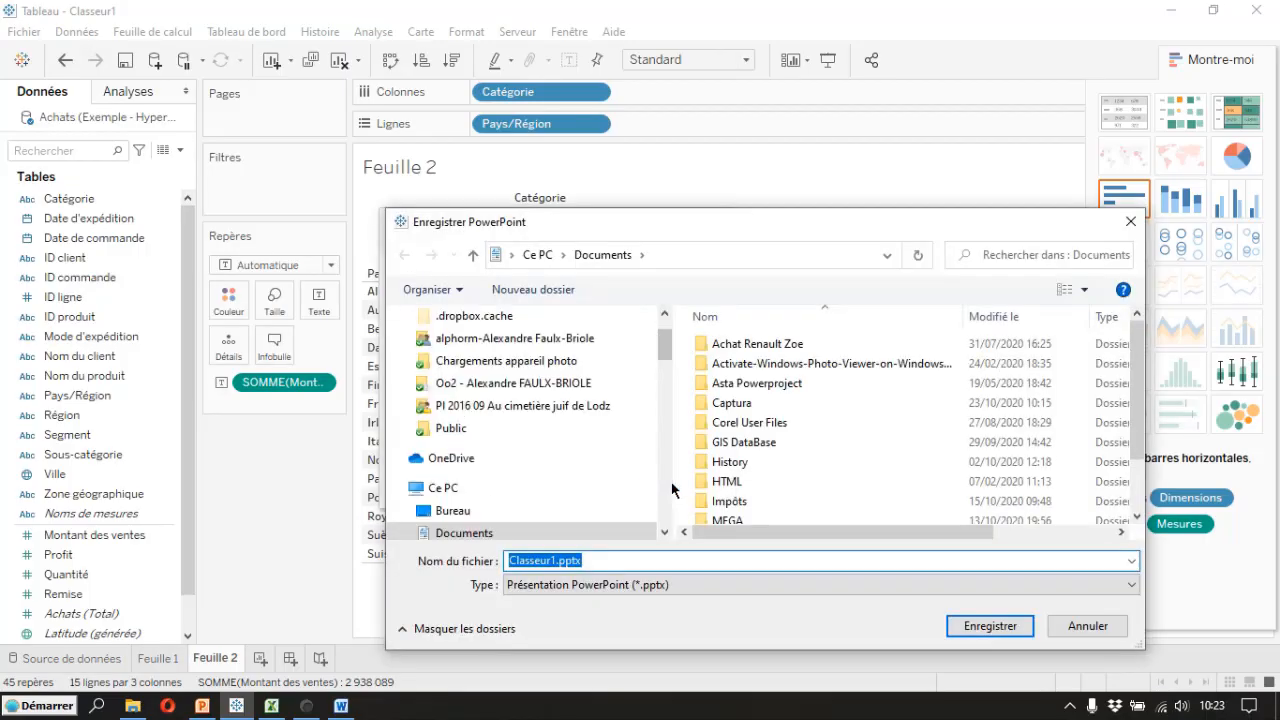
drag(645, 218, 457, 110)
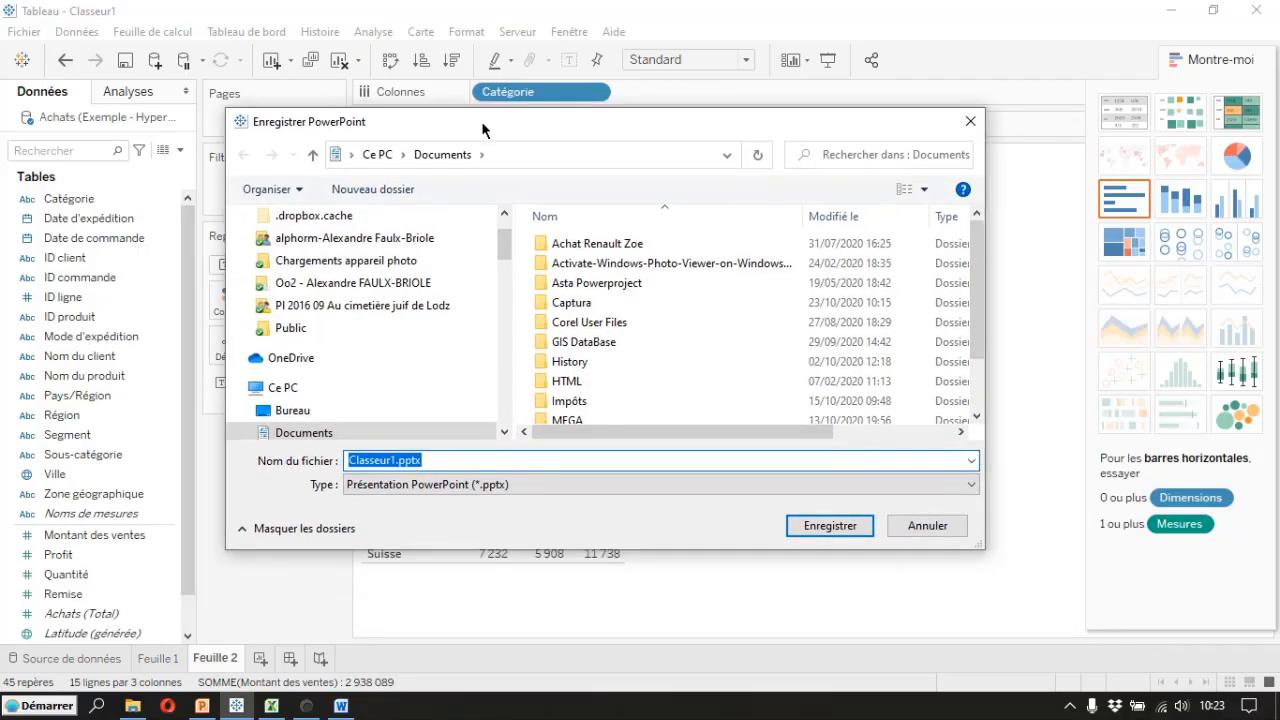
click(346, 460)
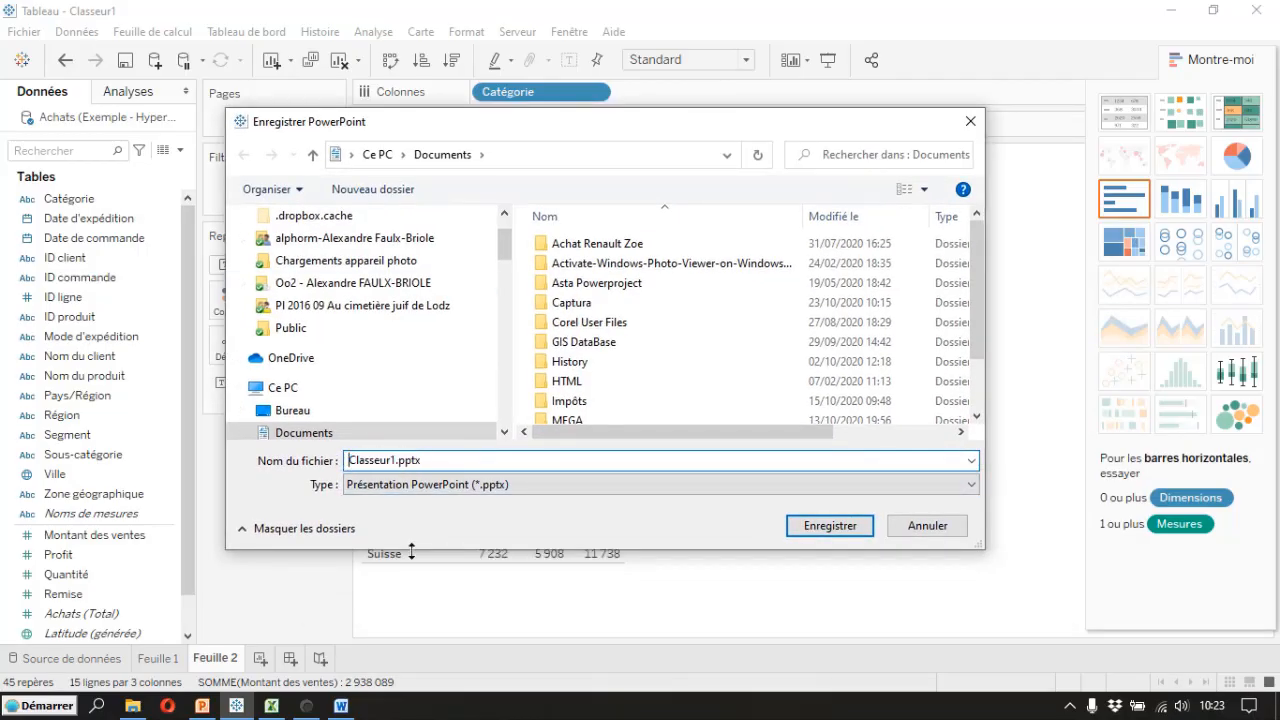
key(Delete)
key(Delete)
key(Delete)
key(Delete)
key(Delete)
key(Delete)
key(Delete)
key(Delete)
key(Delete)
text(FR_786_10_03 Exporter )
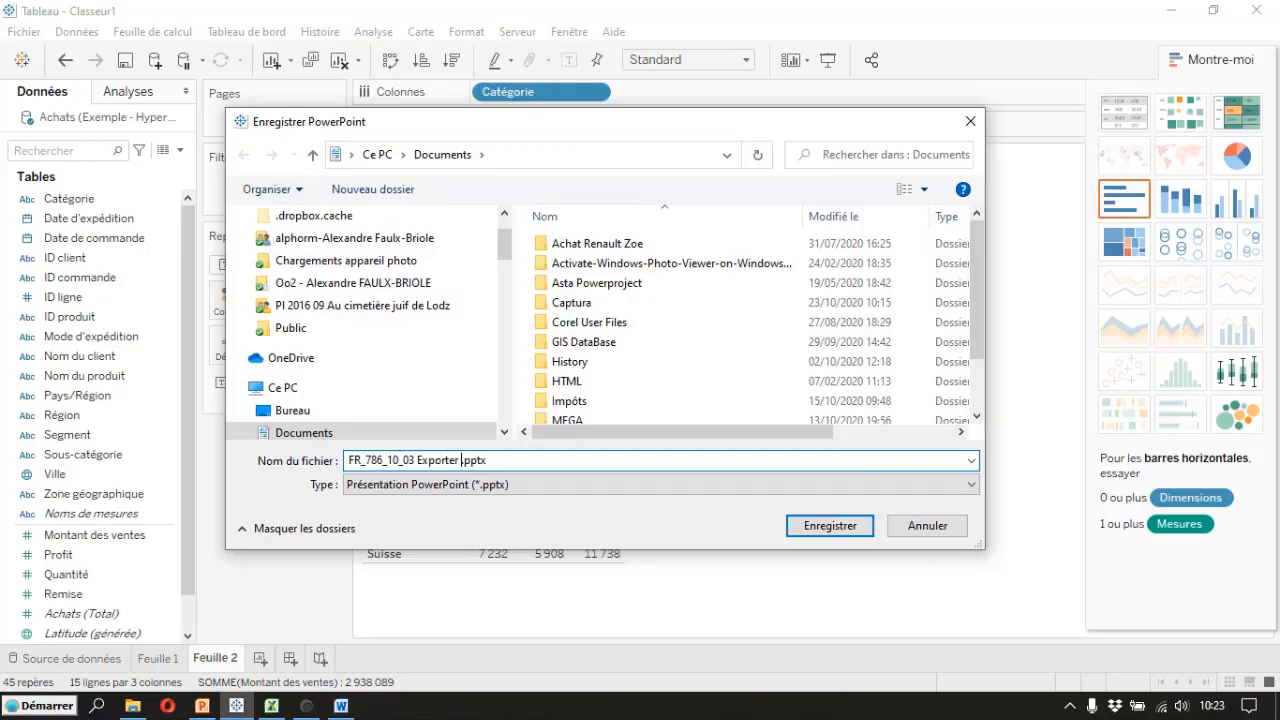
text(une vue s)
text(pus)
key(BackSpace)
key(BackSpace)
key(BackSpace)
key(BackSpace)
text(ous forme d'image)
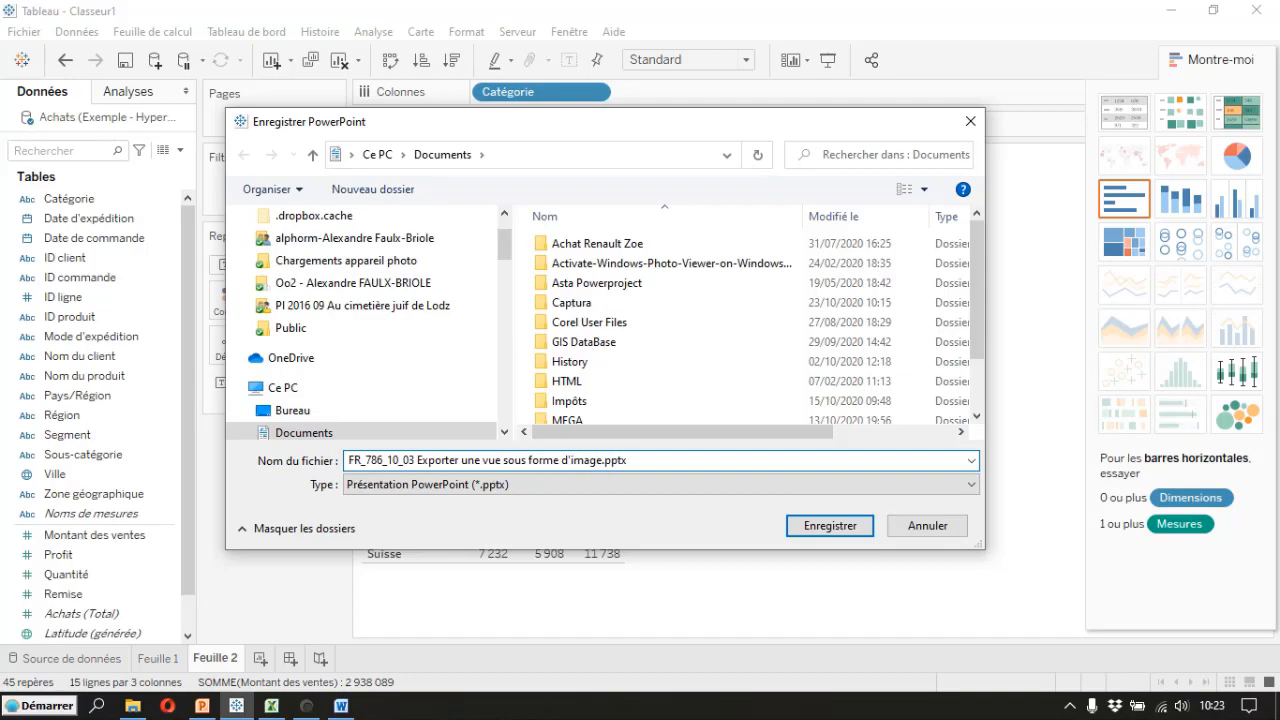
key(Return)
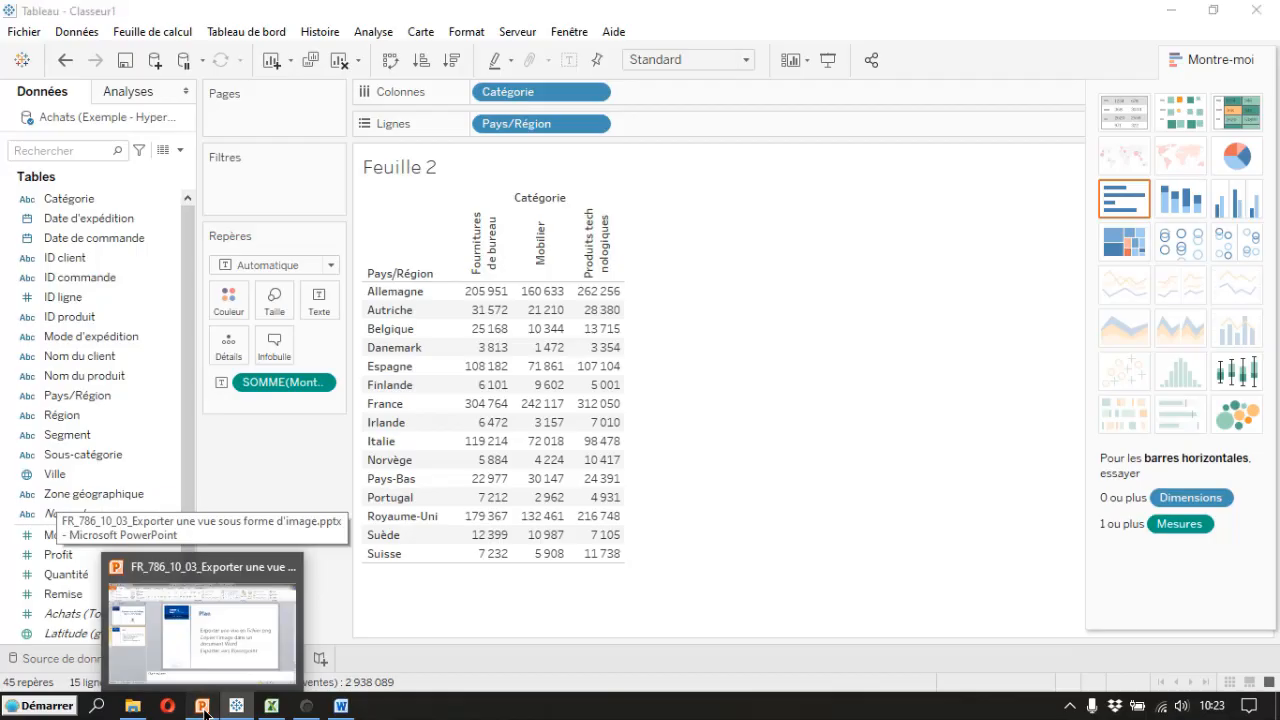
Step: Switch to PowerPoint, open "FR_786_10_03 Exporter une vue sous forme d'image.pptx" from Documents, and view slides 2 and 3
click(185, 575)
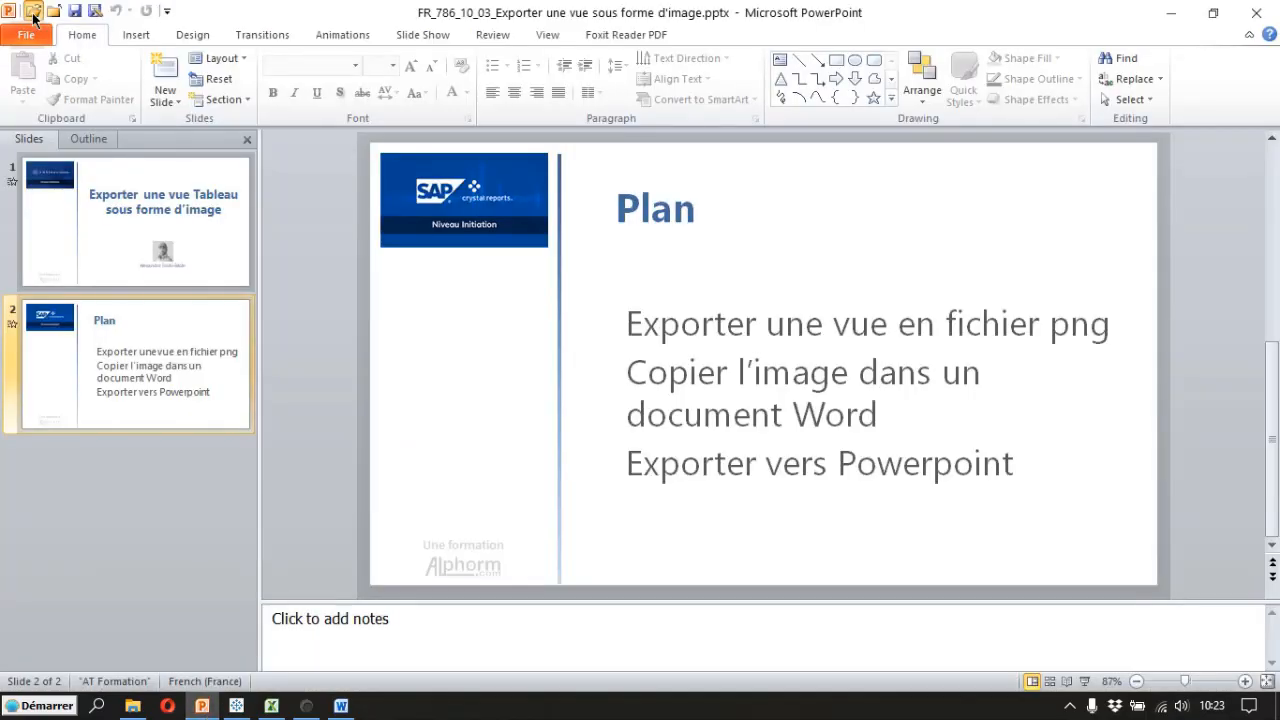
click(33, 11)
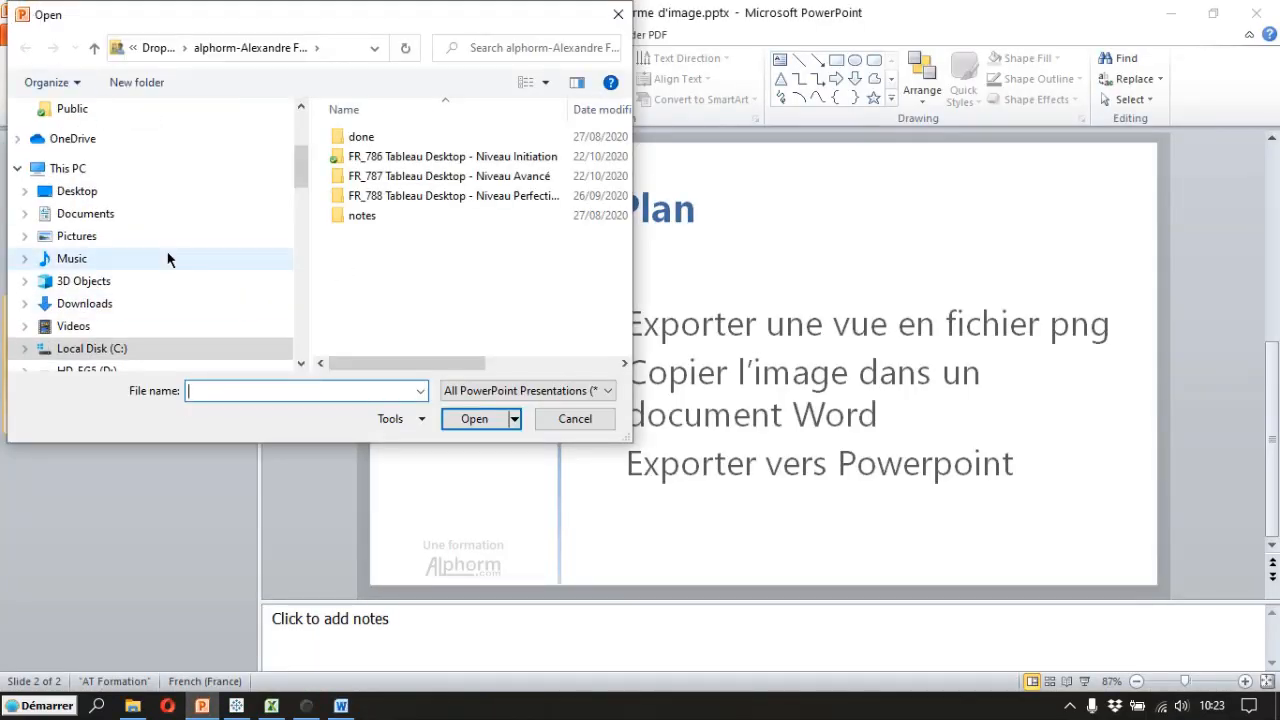
click(97, 214)
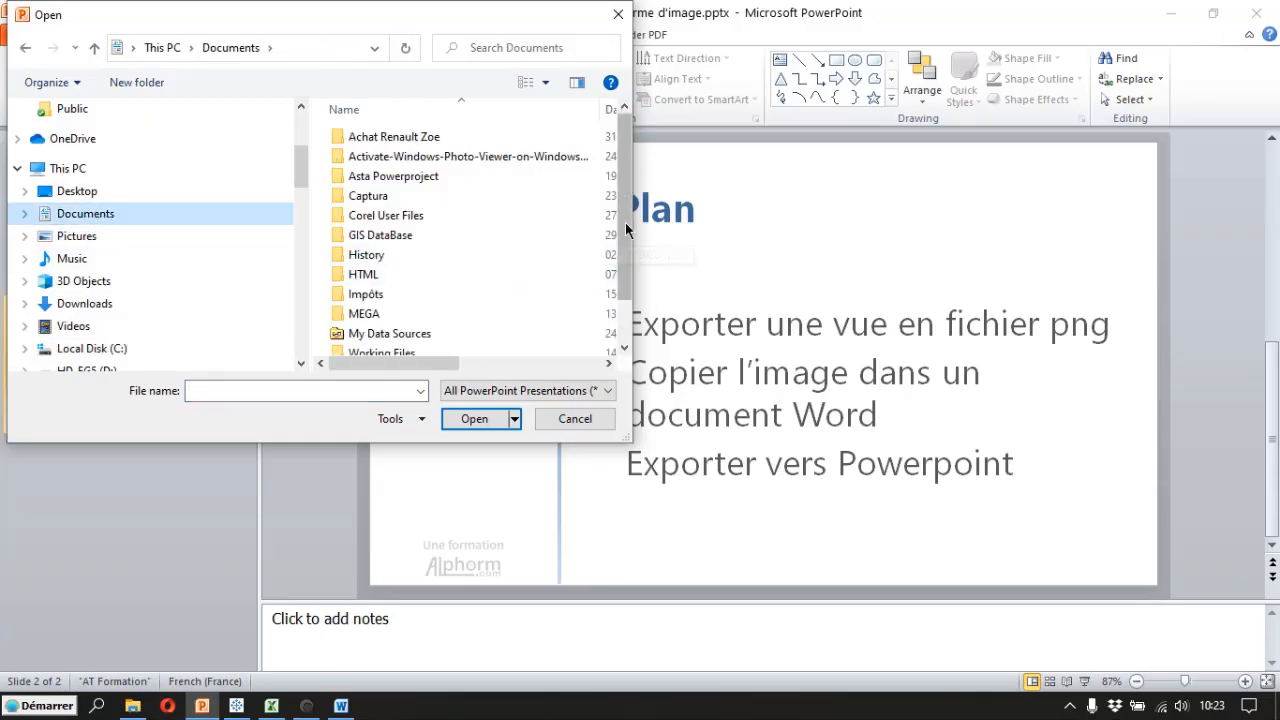
scroll(618, 216, down, 2)
click(514, 345)
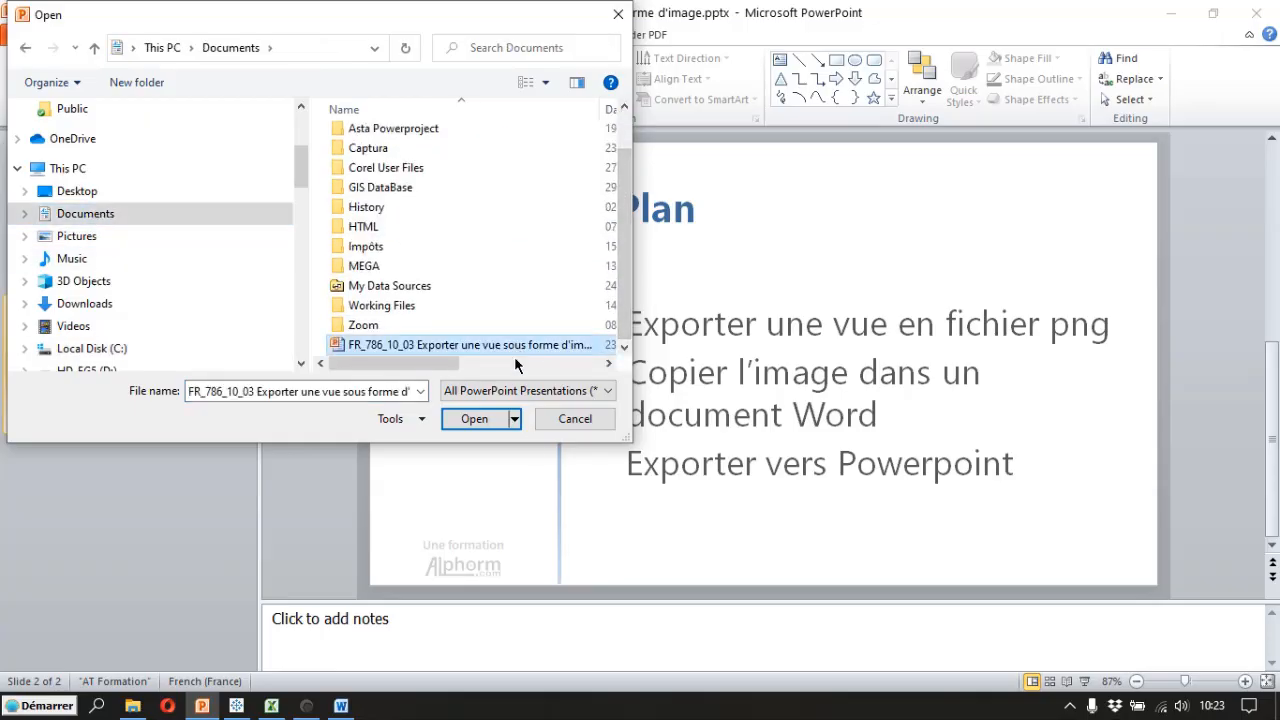
click(476, 419)
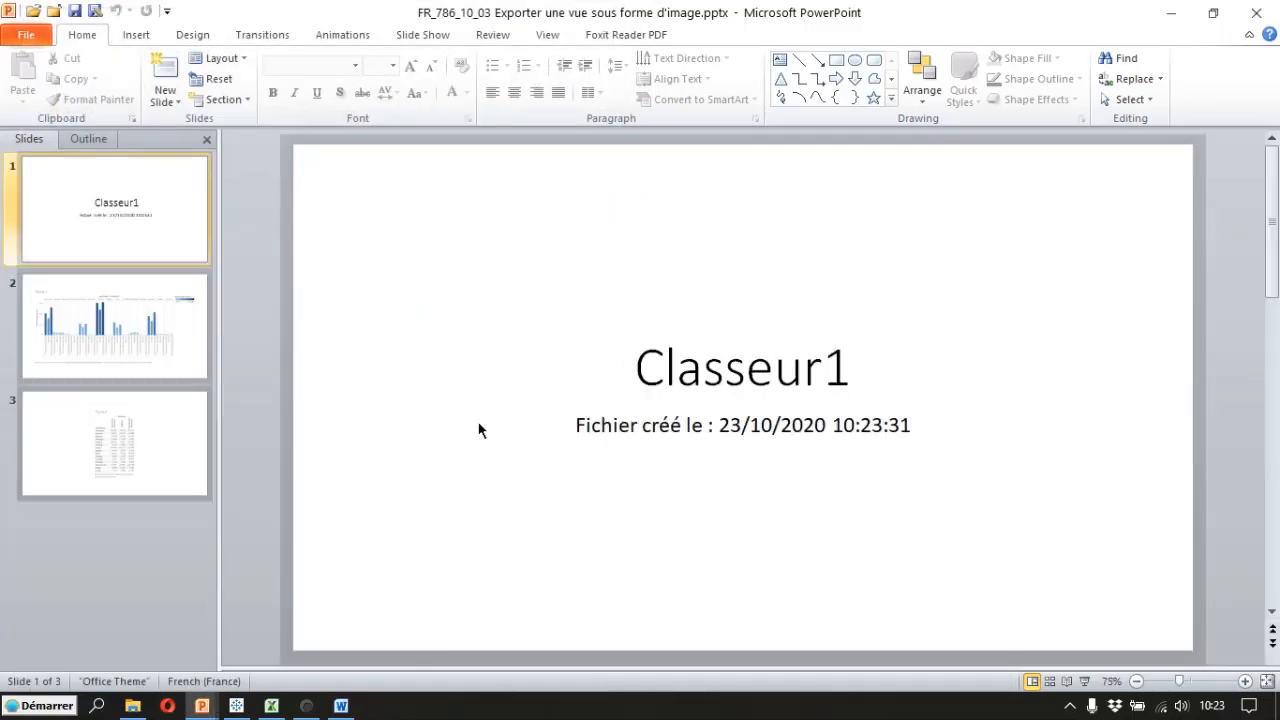
click(103, 318)
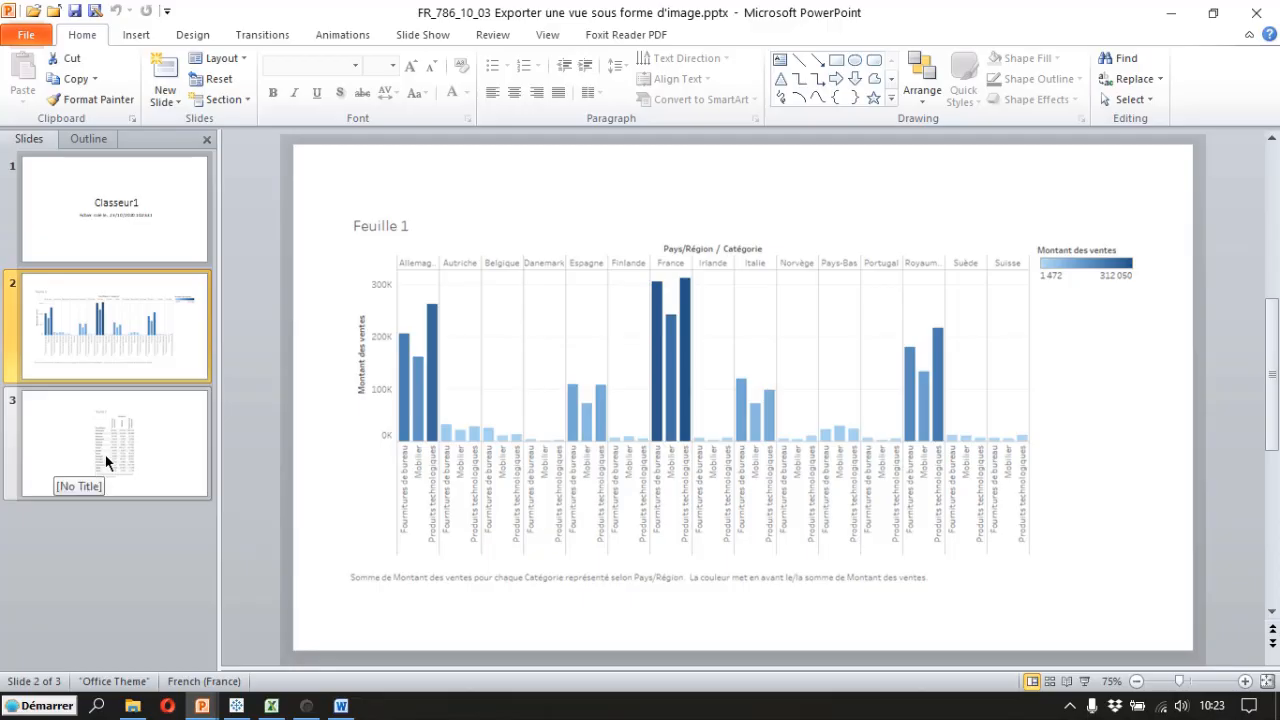
click(105, 454)
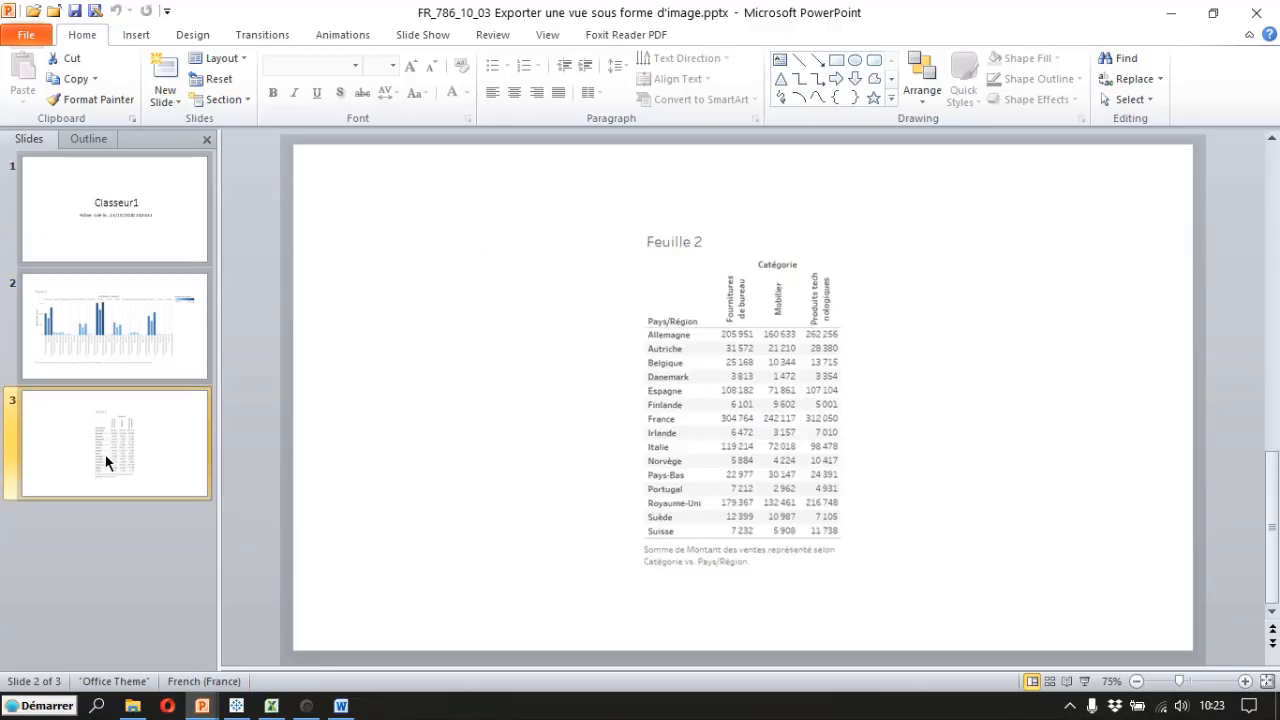
Step: Switch back to Tableau and save the workbook as "FR_786_10_03 Exporter une vue sous forme d'image.twb" in the FR_786_09_00 folder
click(237, 708)
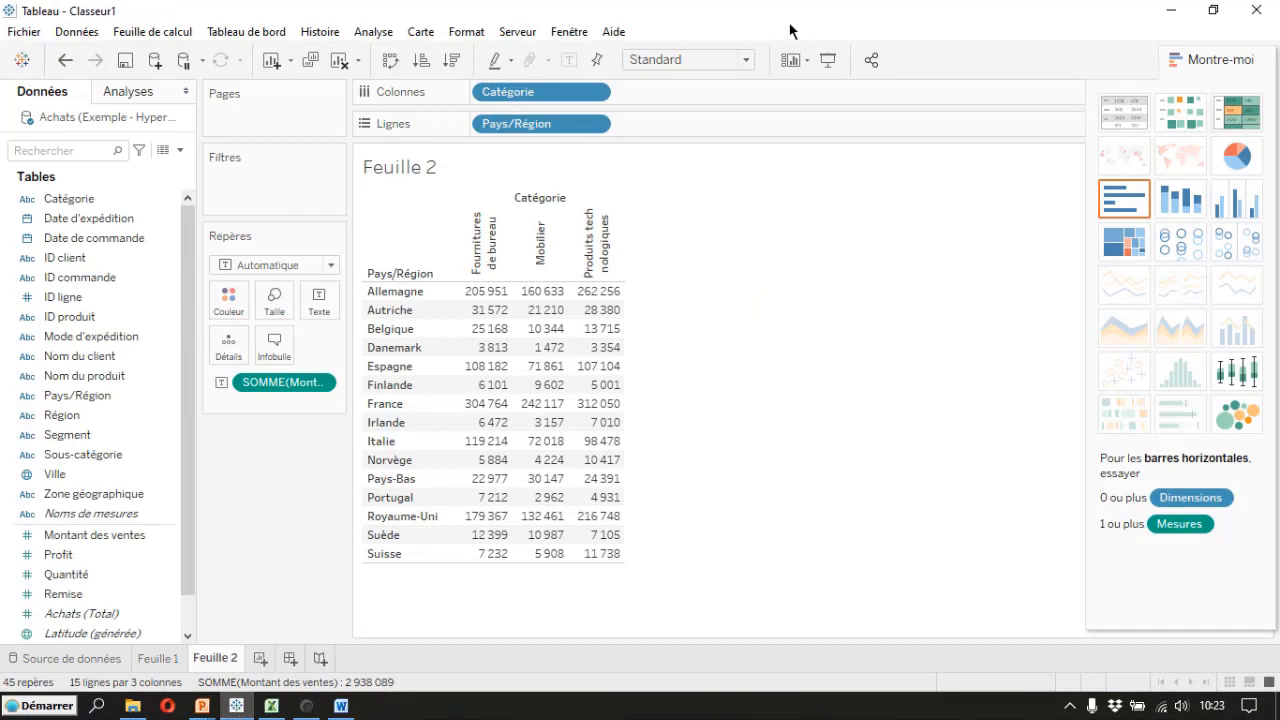
click(24, 32)
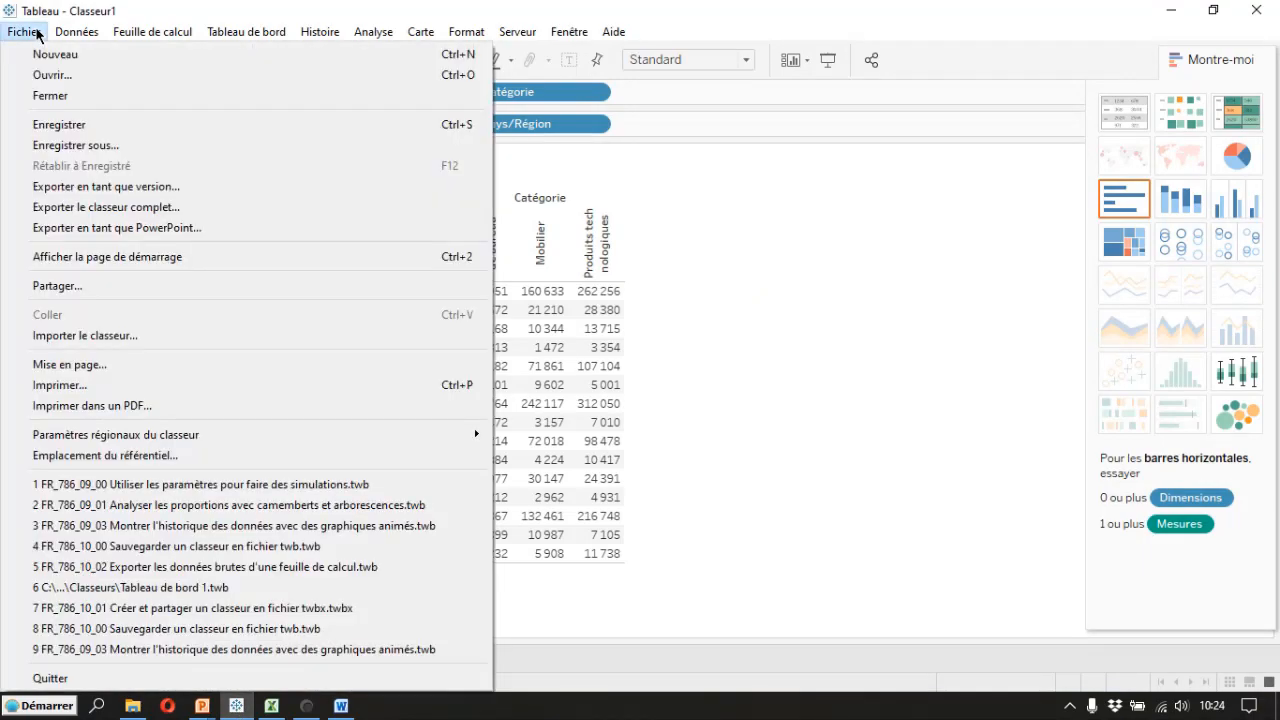
click(96, 125)
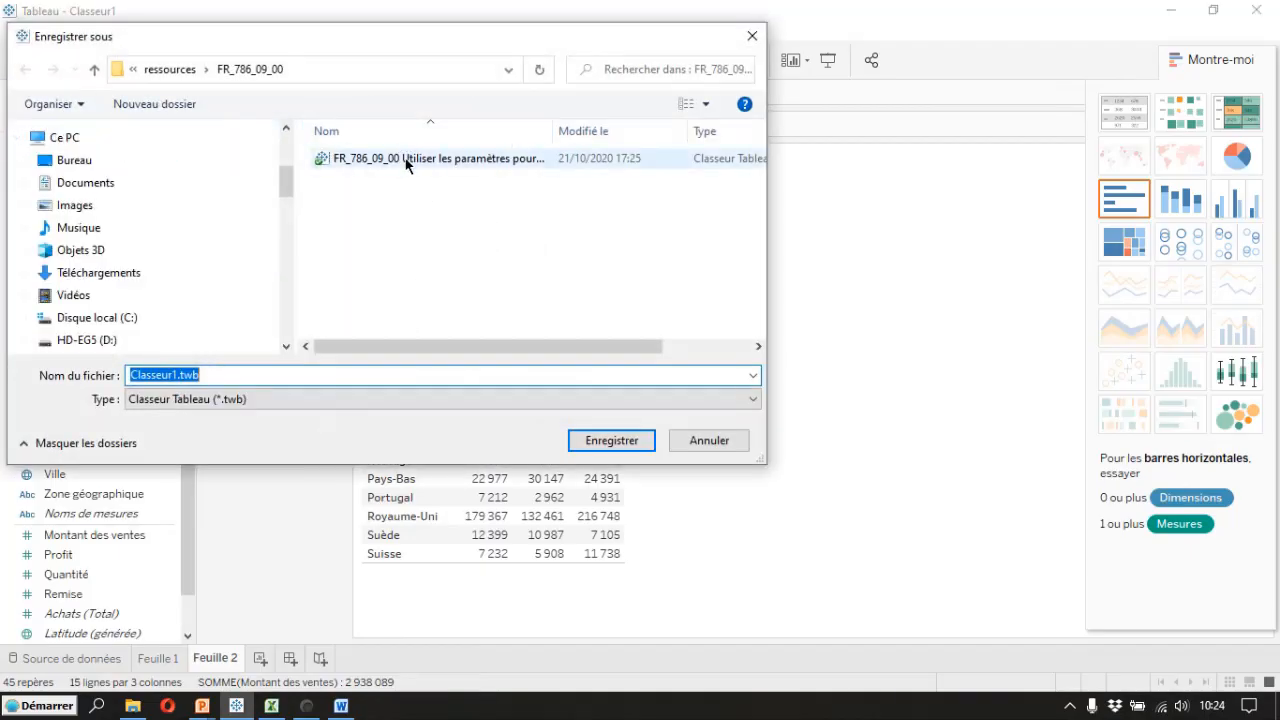
click(401, 160)
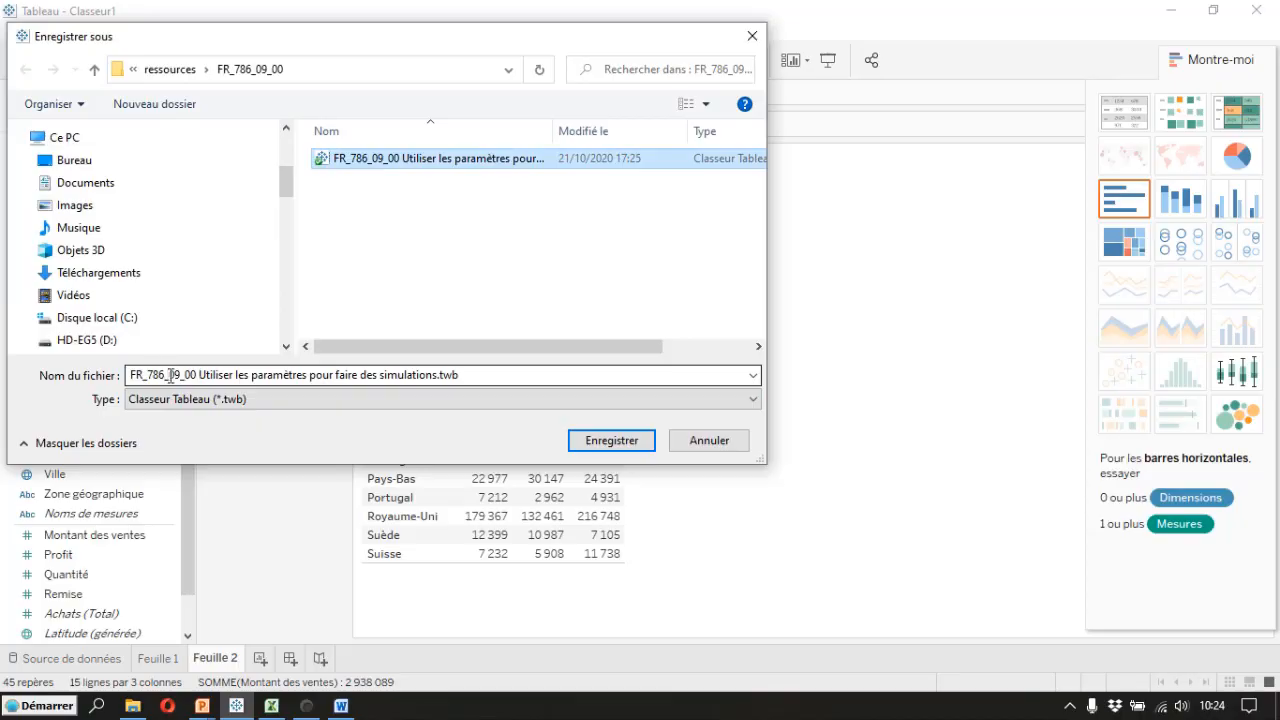
click(200, 376)
click(244, 377)
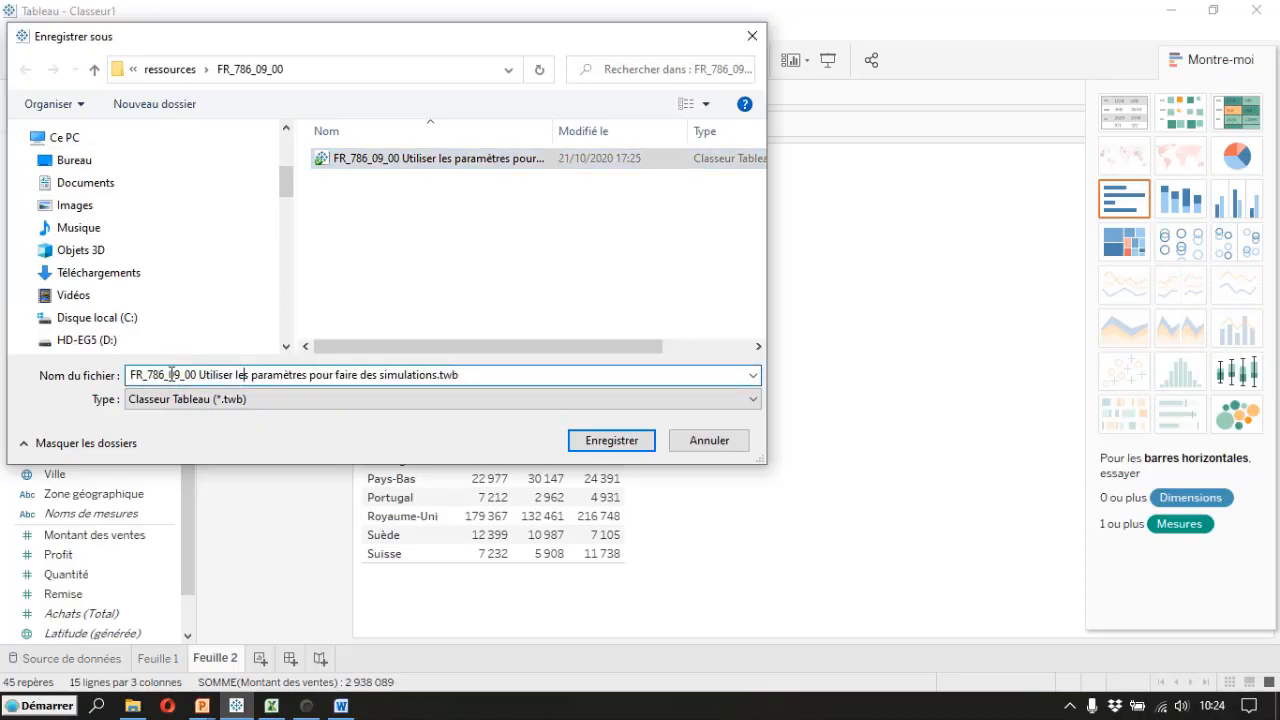
drag(169, 375, 439, 391)
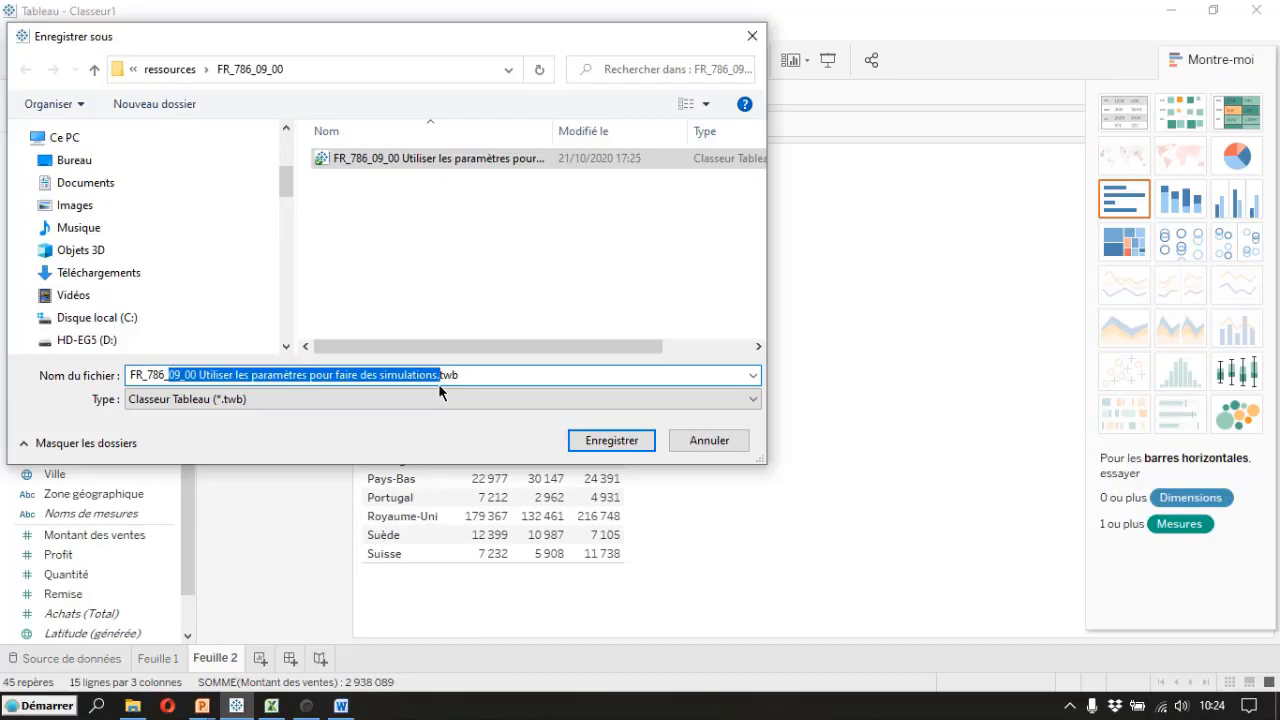
text(10._03 E)
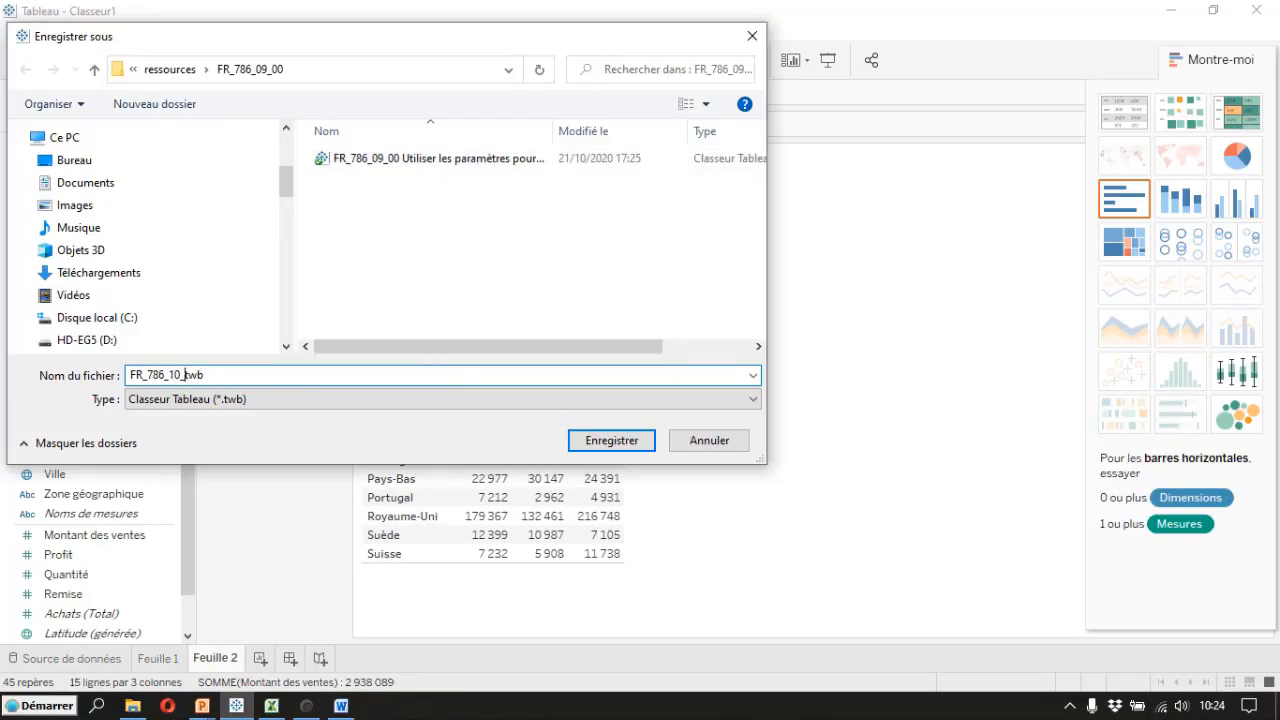
text(xporter une vue sous)
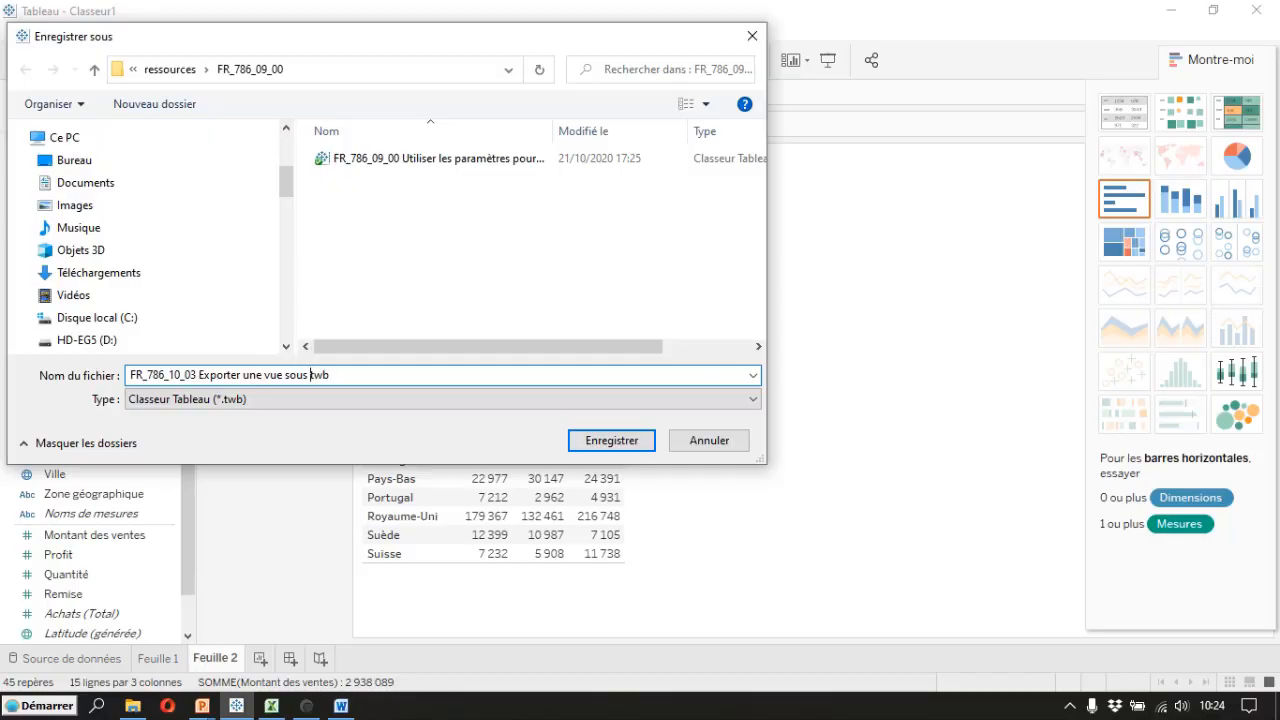
text(forme d'image)
key(Return)
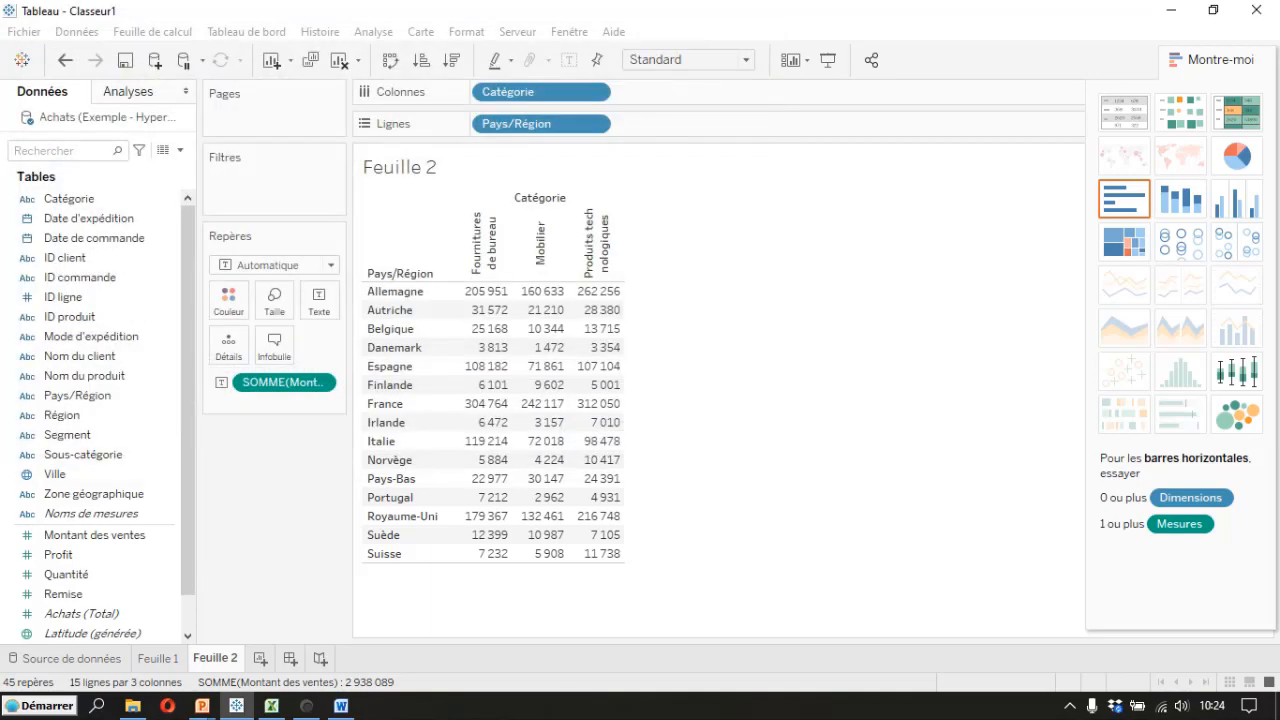